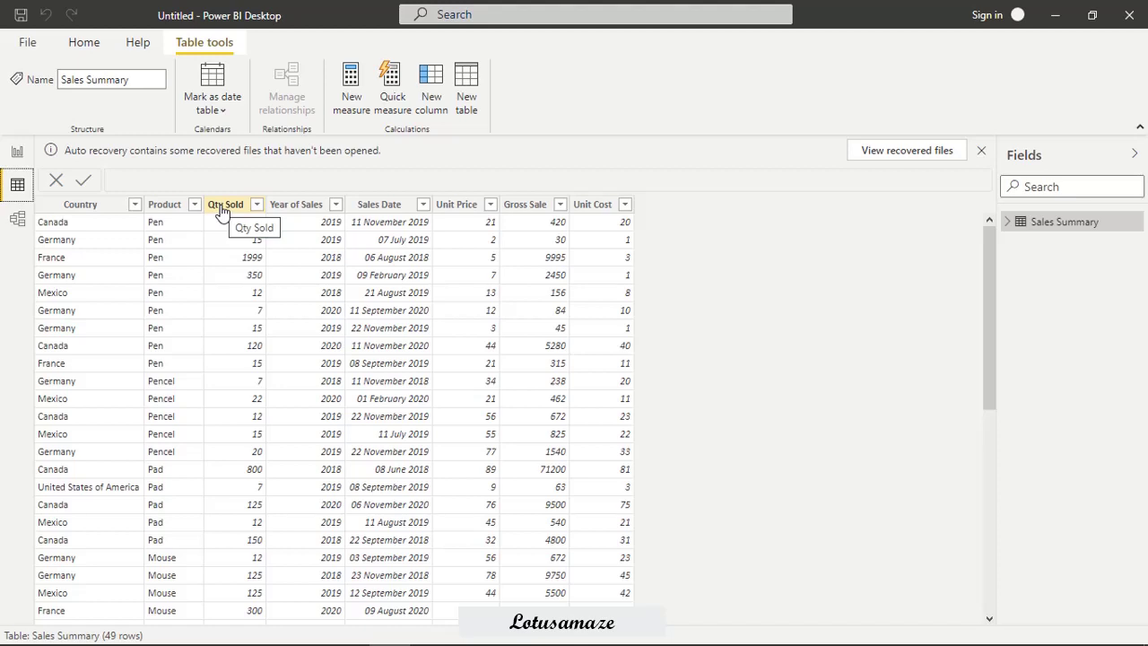
Create a new calculated table and begin its formula with FILTER on the 'Sales Summary' table
mouse_move(1068, 222)
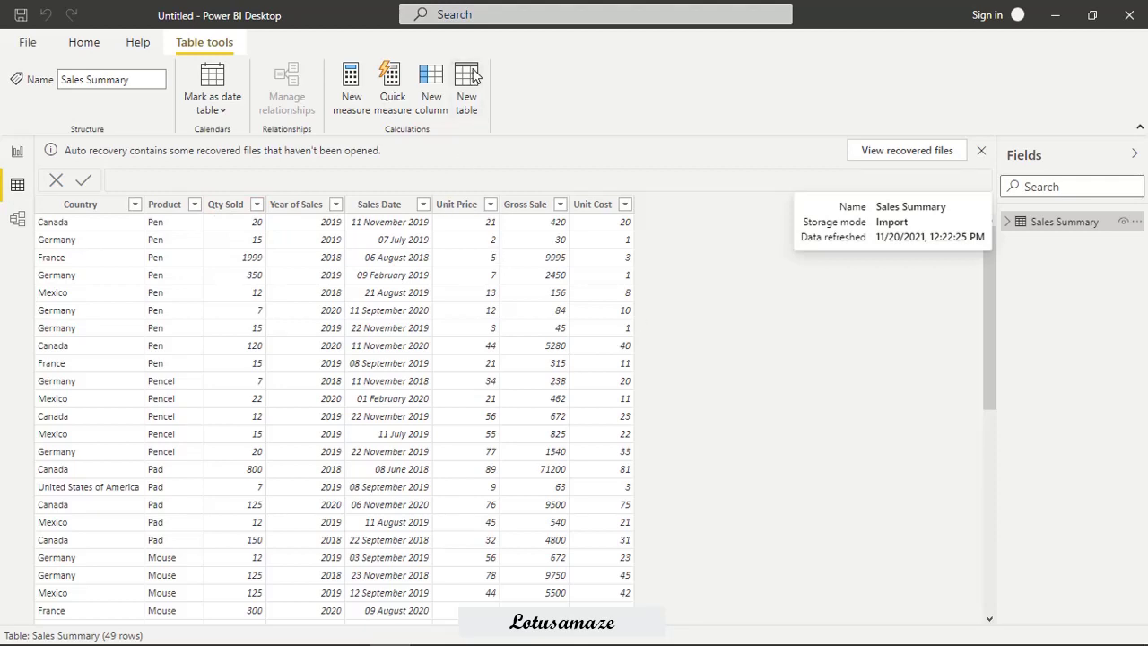
left_click(472, 76)
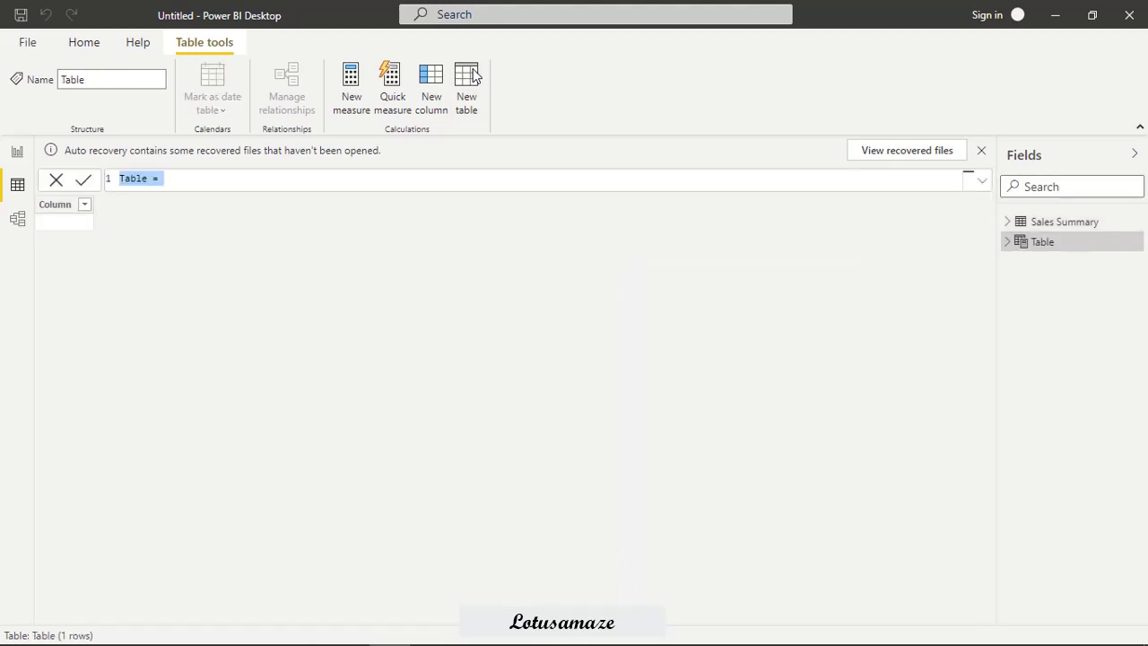
left_click(222, 183)
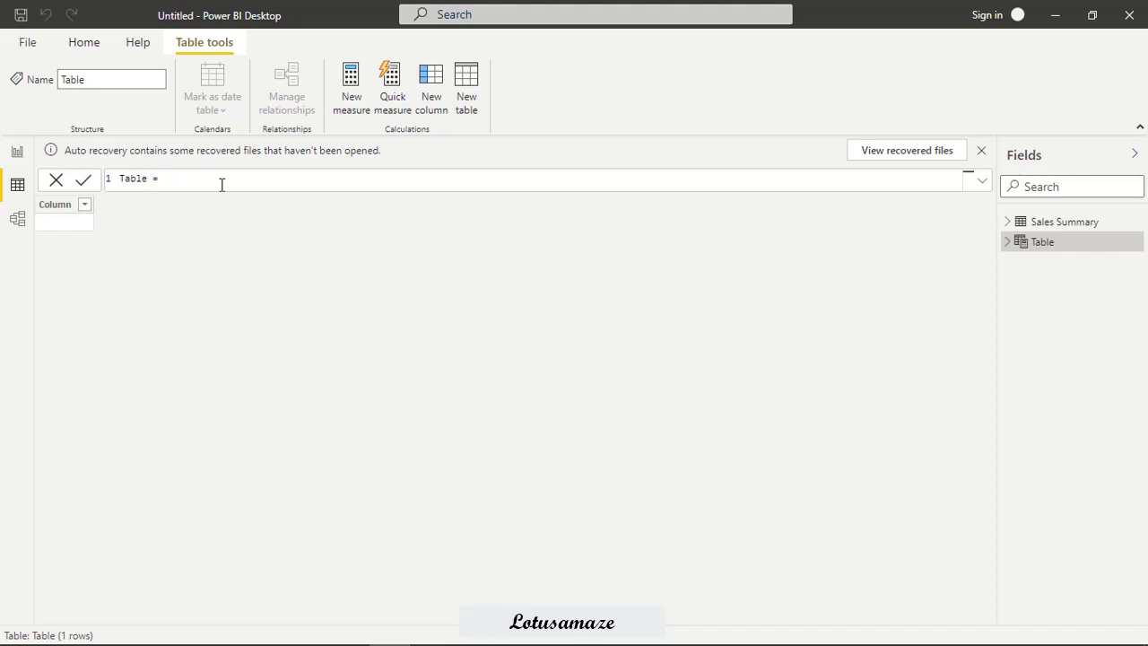
type("FILTER(S")
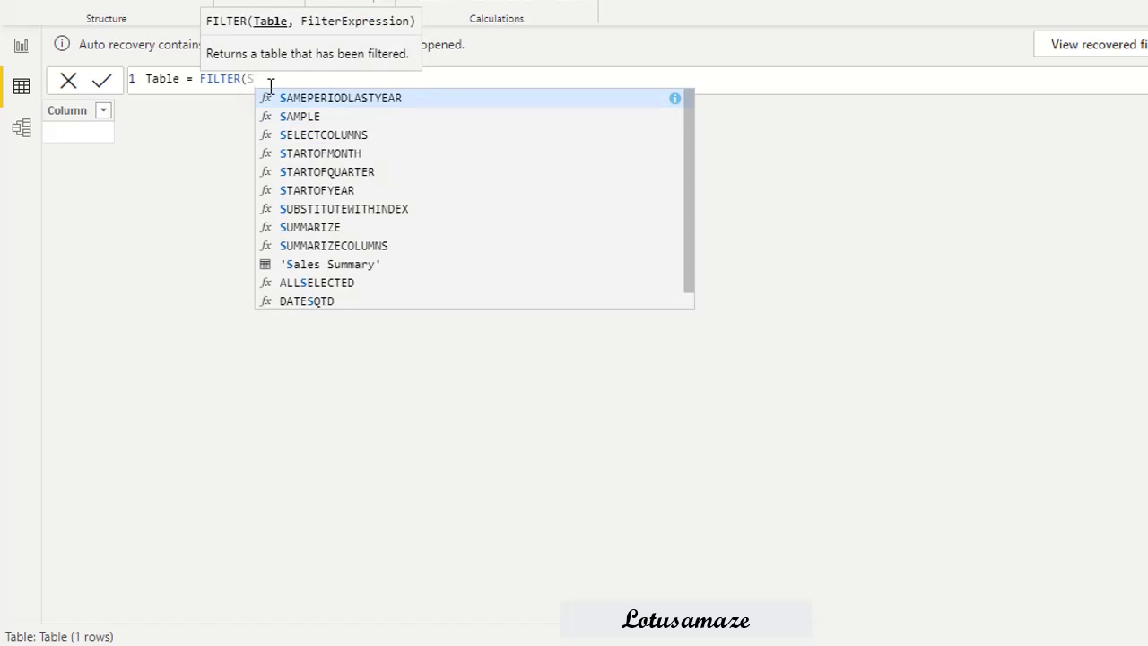
type("a")
left_click(339, 137)
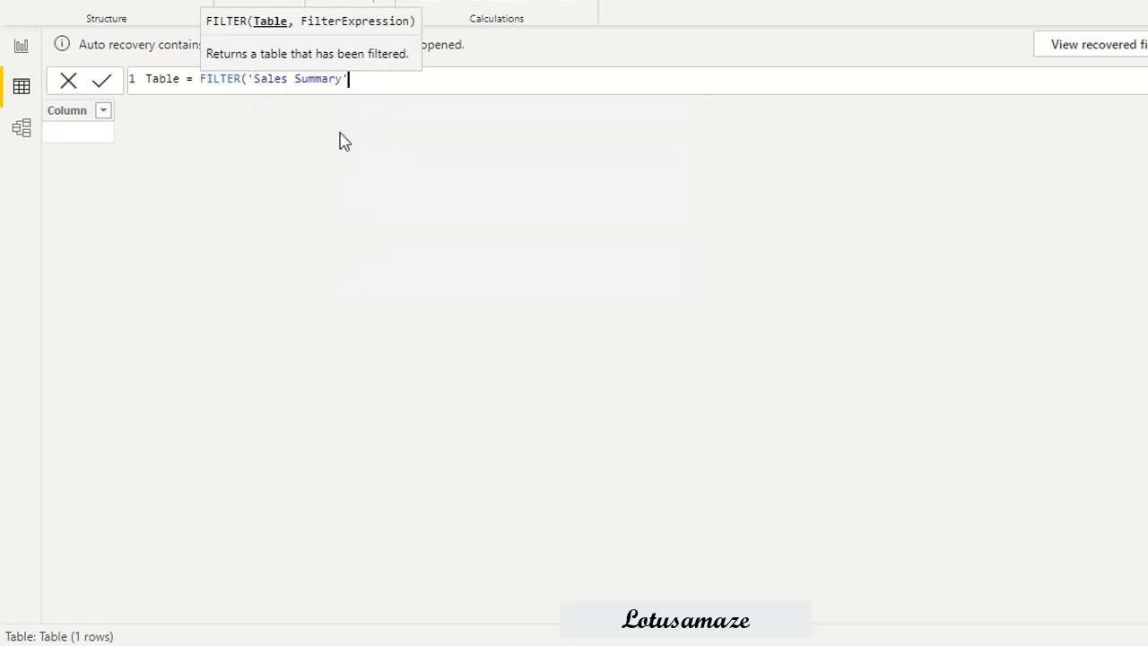
type(",")
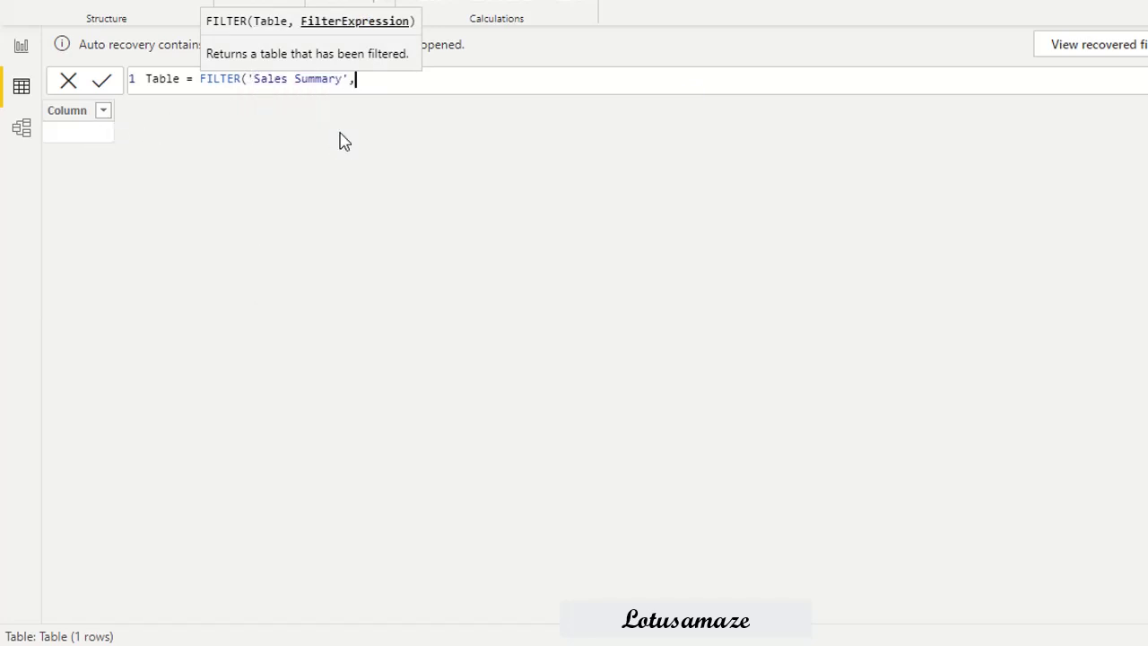
Complete the table formula with the condition 'Sales Summary'[Country]="Canada" and commit it
type("s")
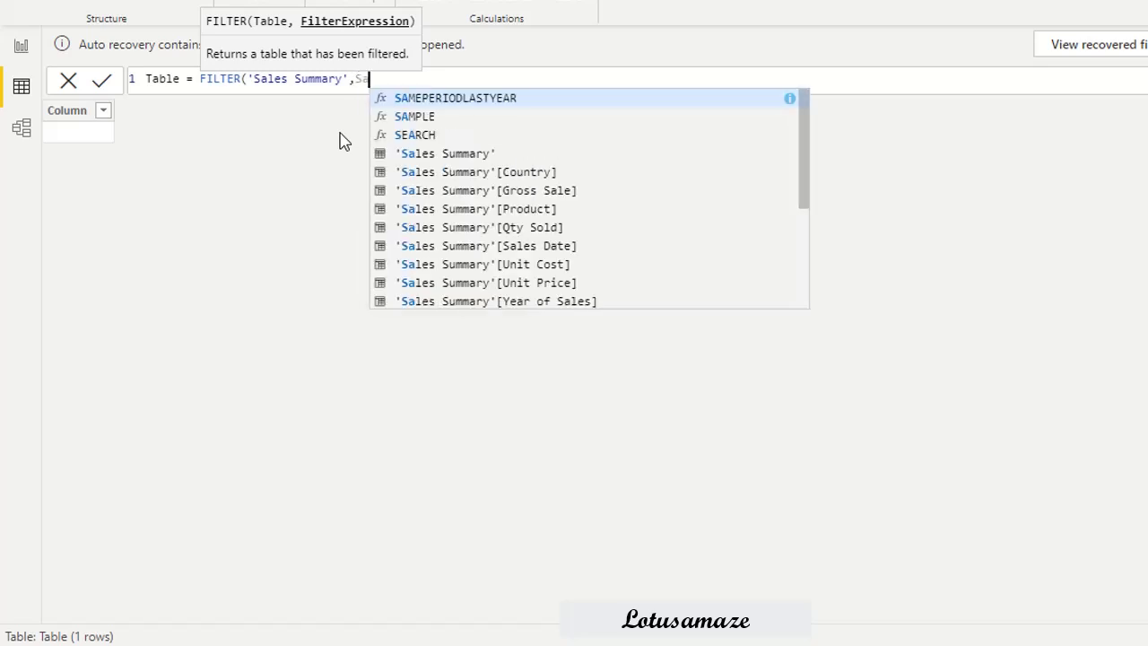
left_click(514, 172)
type("=\"\"")
key("Left")
type("Canada")
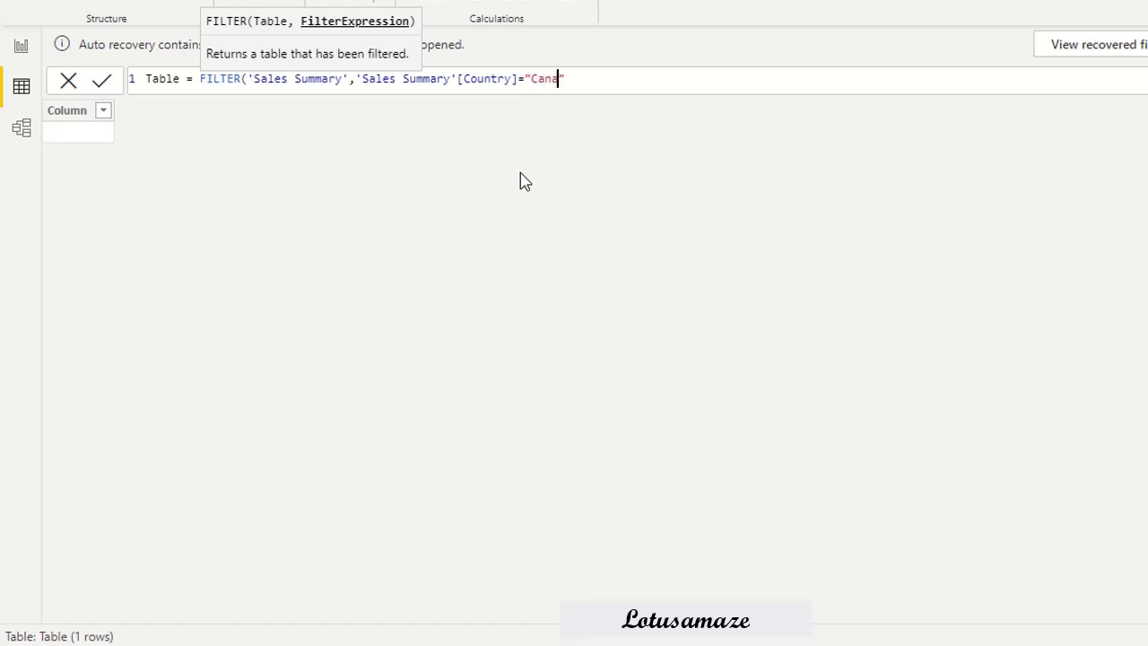
key("Right")
type(")")
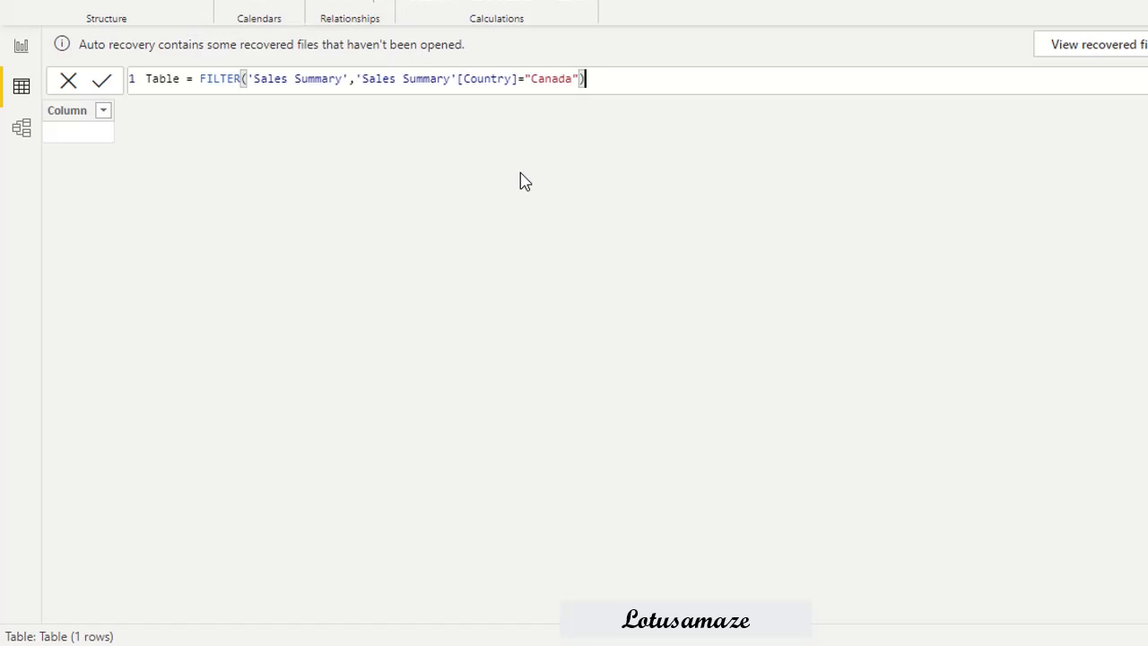
left_click(104, 84)
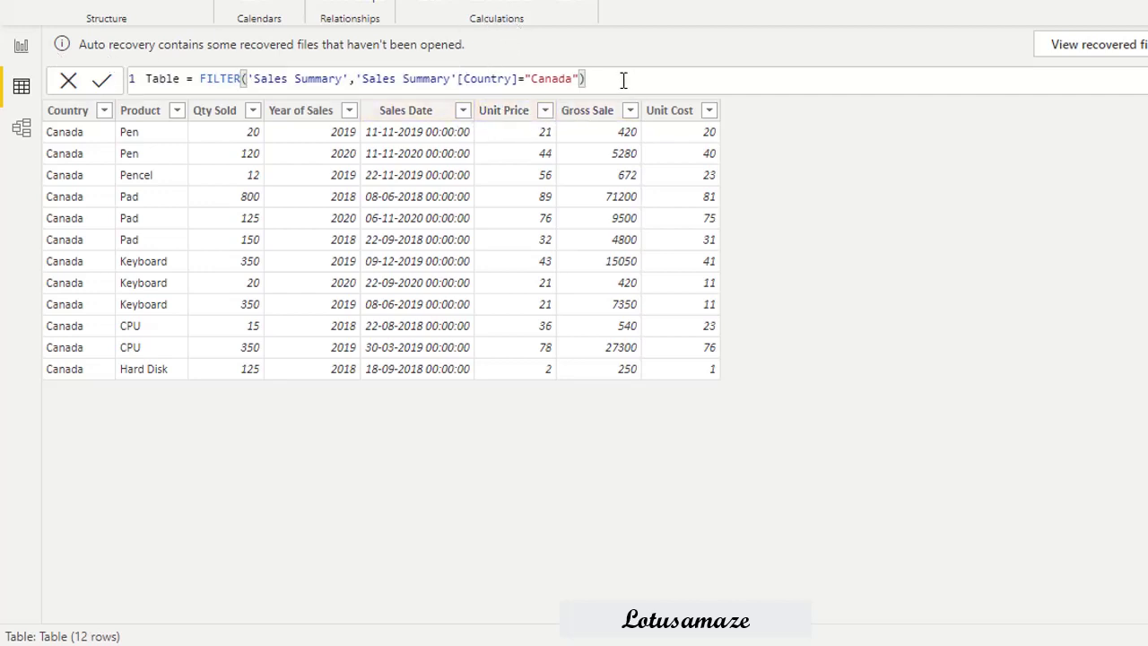
Wrap the table's filter condition in AND, adding 'Sales Summary'[Product]="Pad" as the second condition, and commit the formula
left_click(357, 79)
type("AND(")
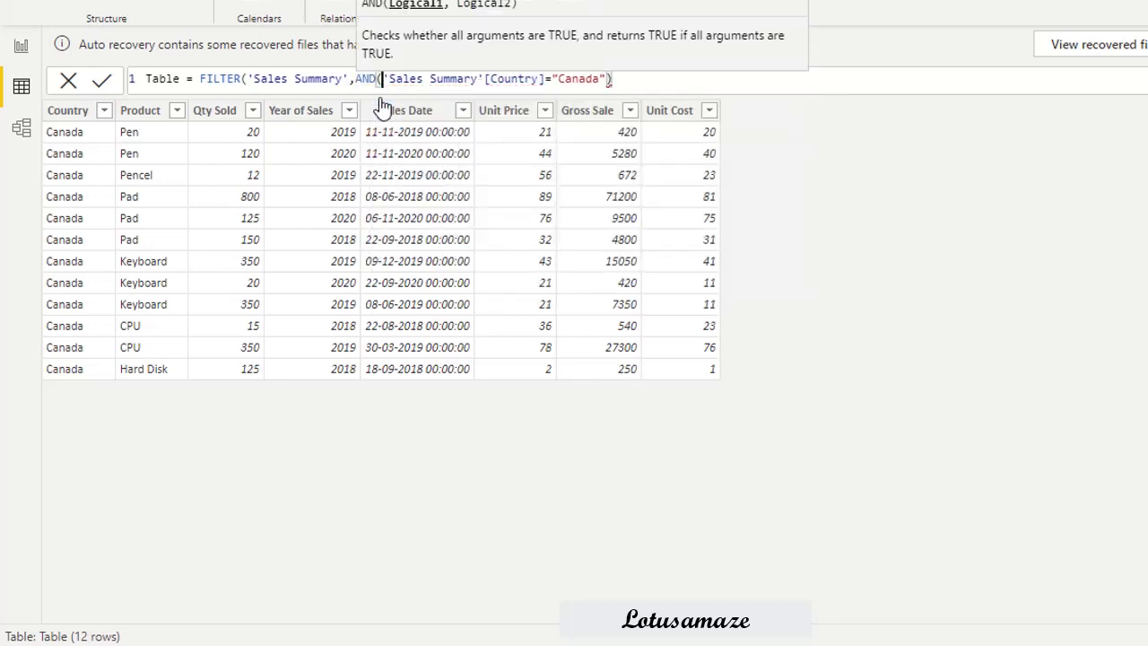
key("End")
key("Left")
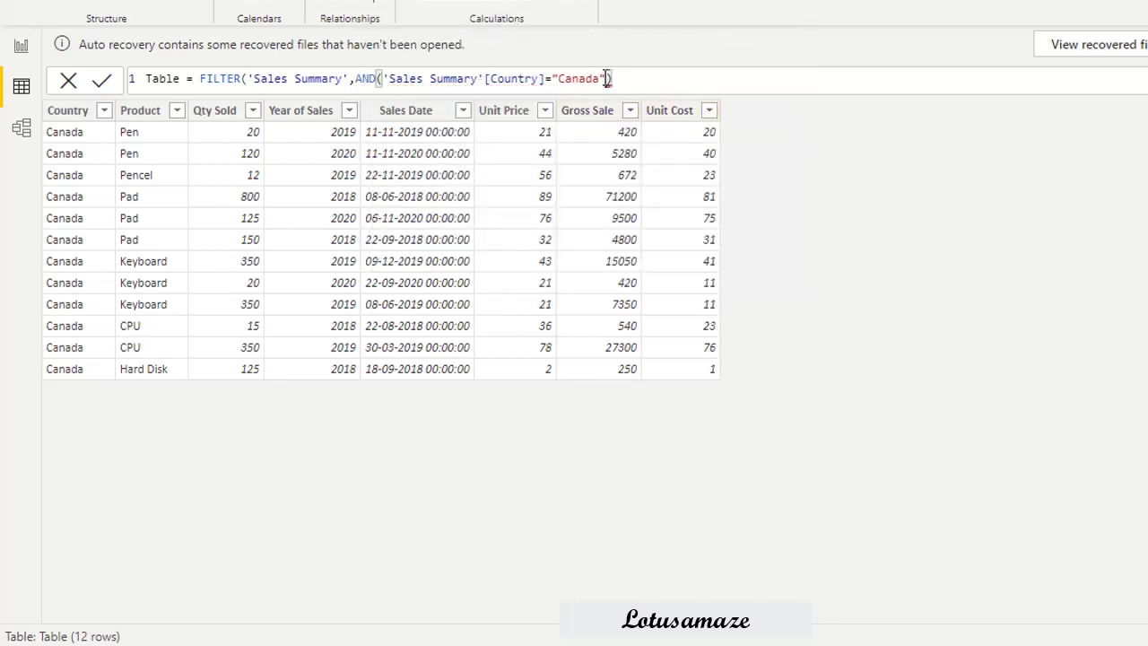
type(",")
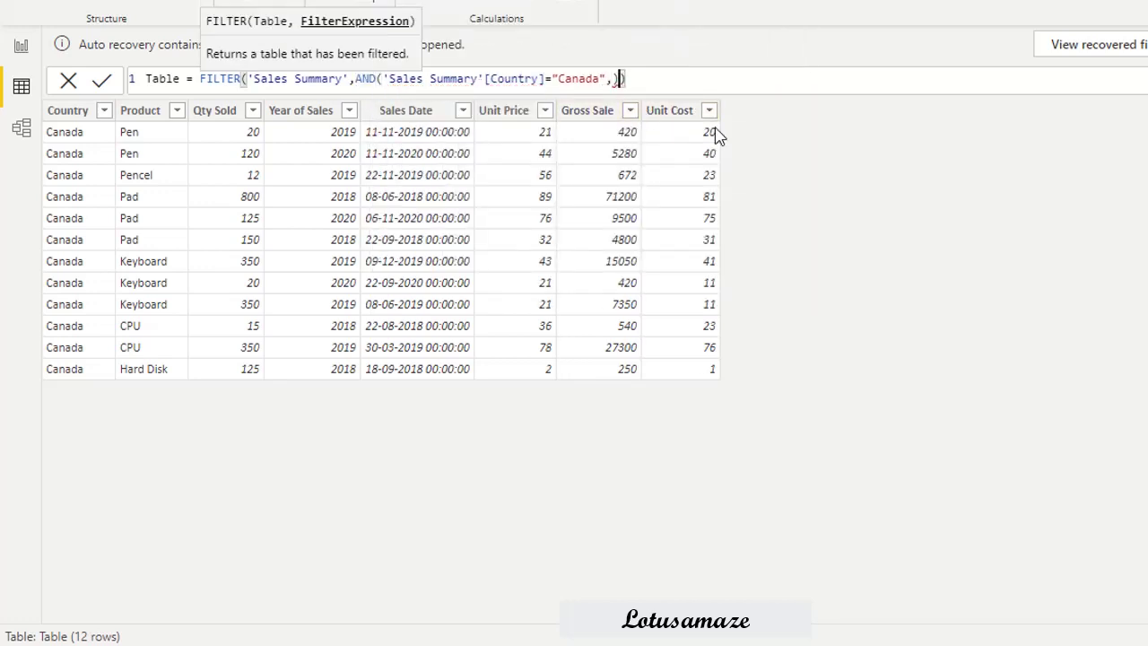
type("Sa")
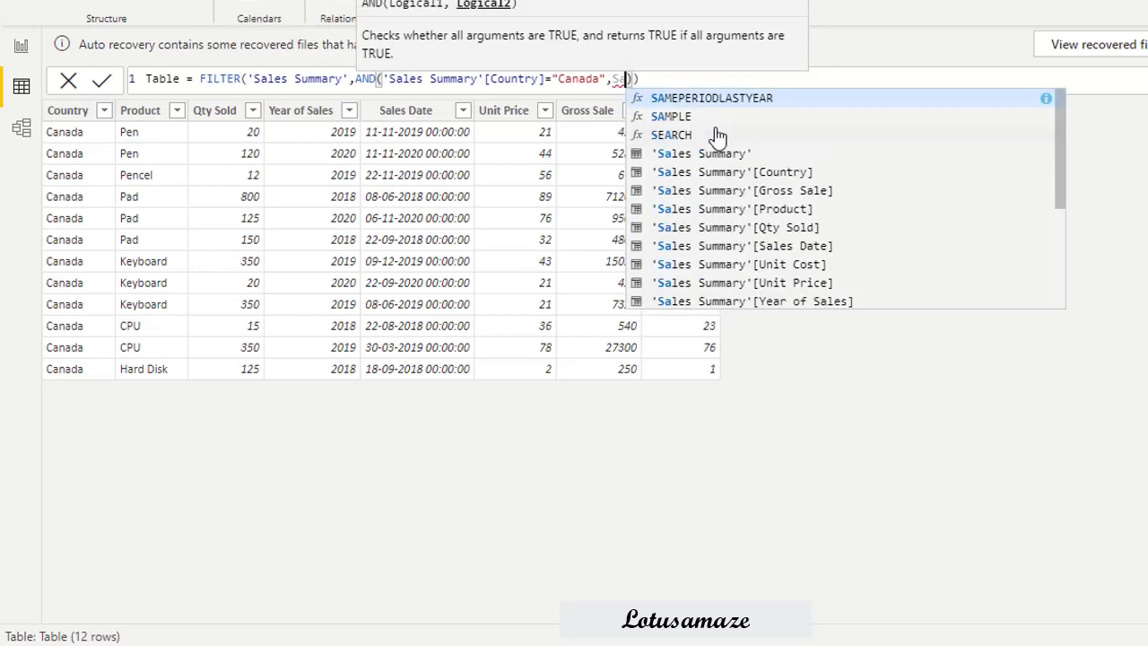
left_click(784, 212)
type("=\"\"")
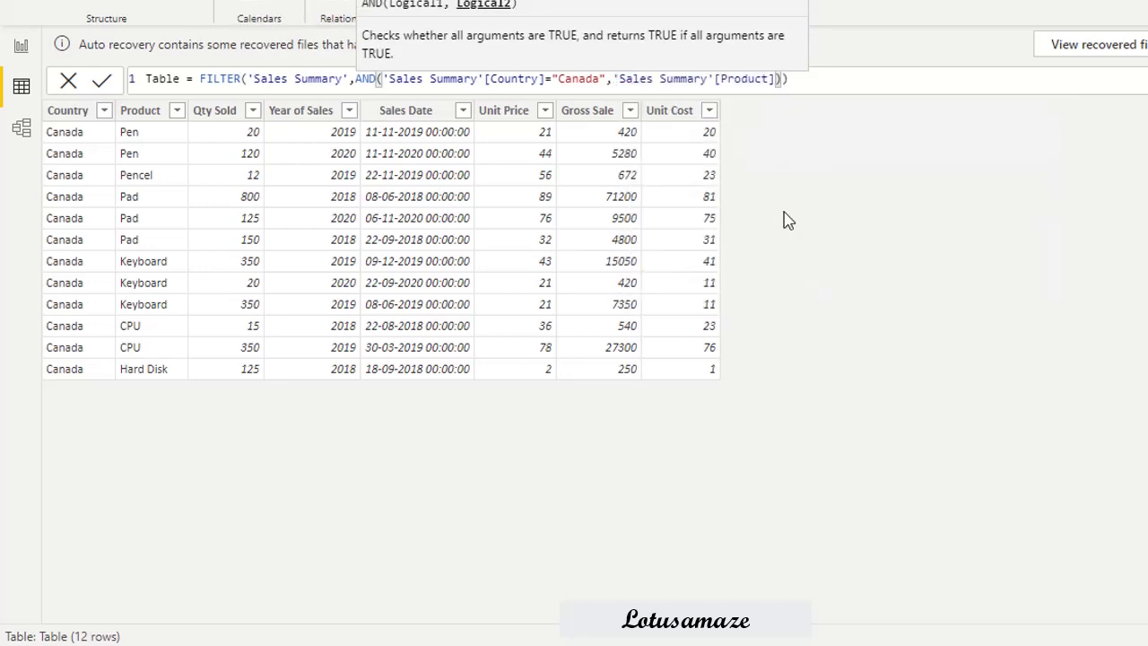
type("Pad")
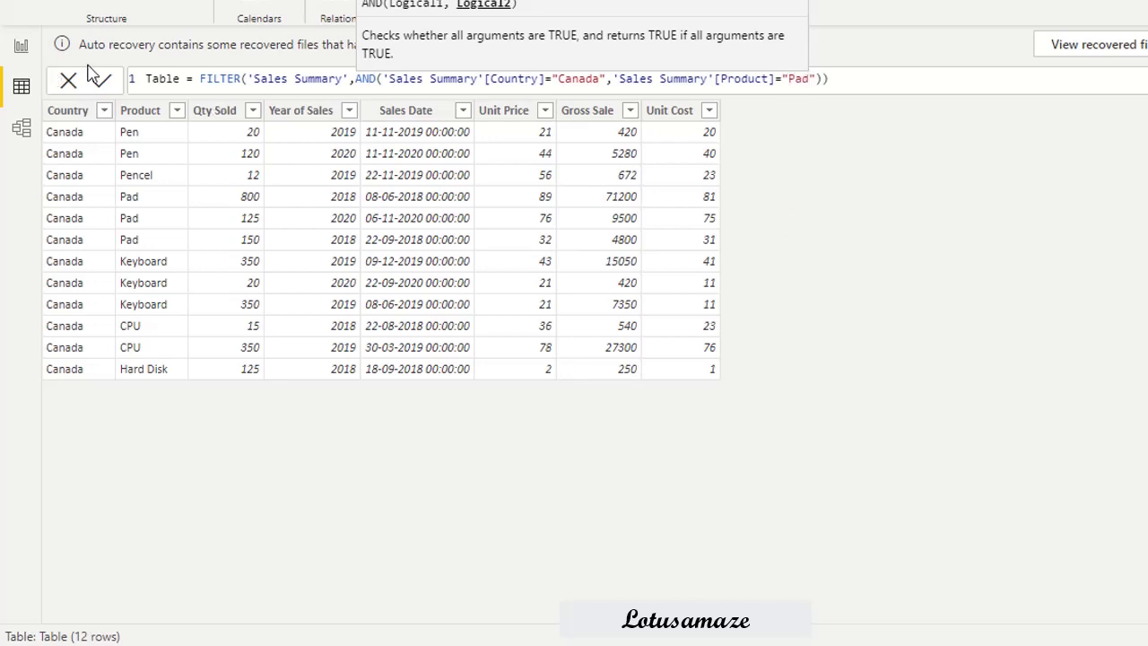
left_click(103, 82)
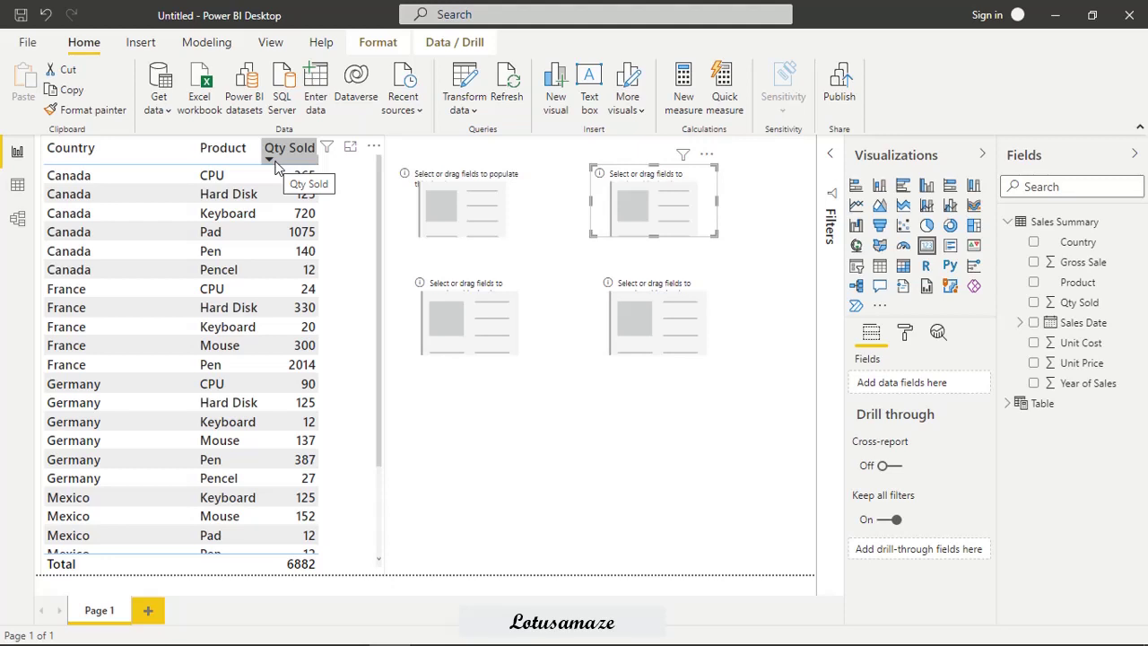
Create a measure named Total Canada in the Sales Summary table and begin its formula with COUNTROWS
right_click(1059, 224)
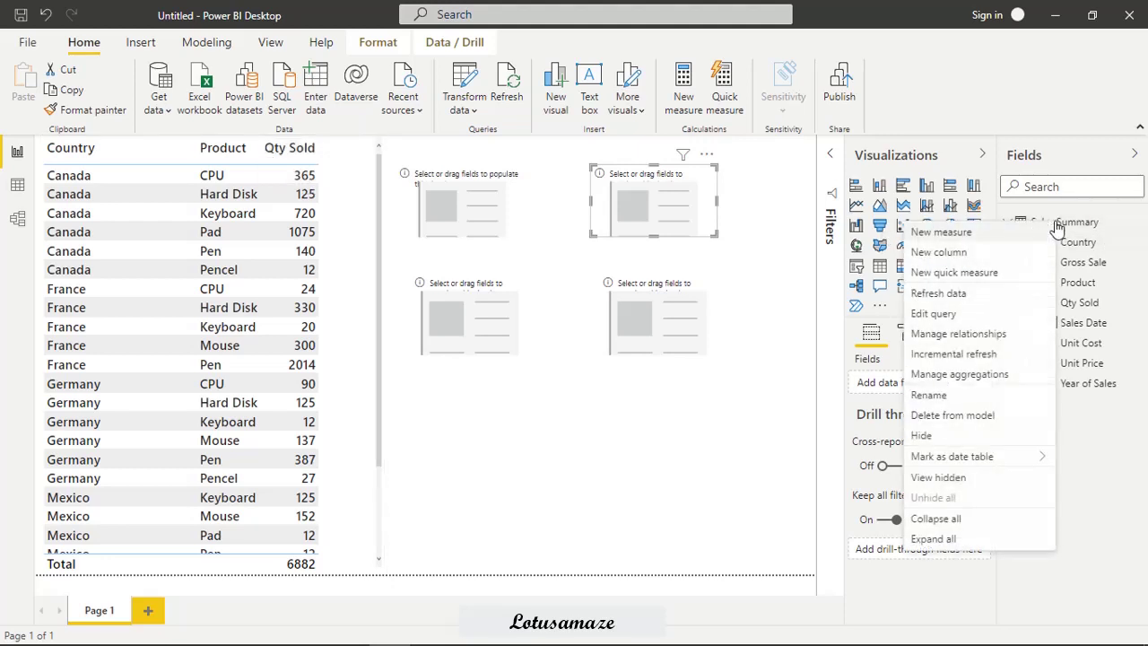
key("Escape")
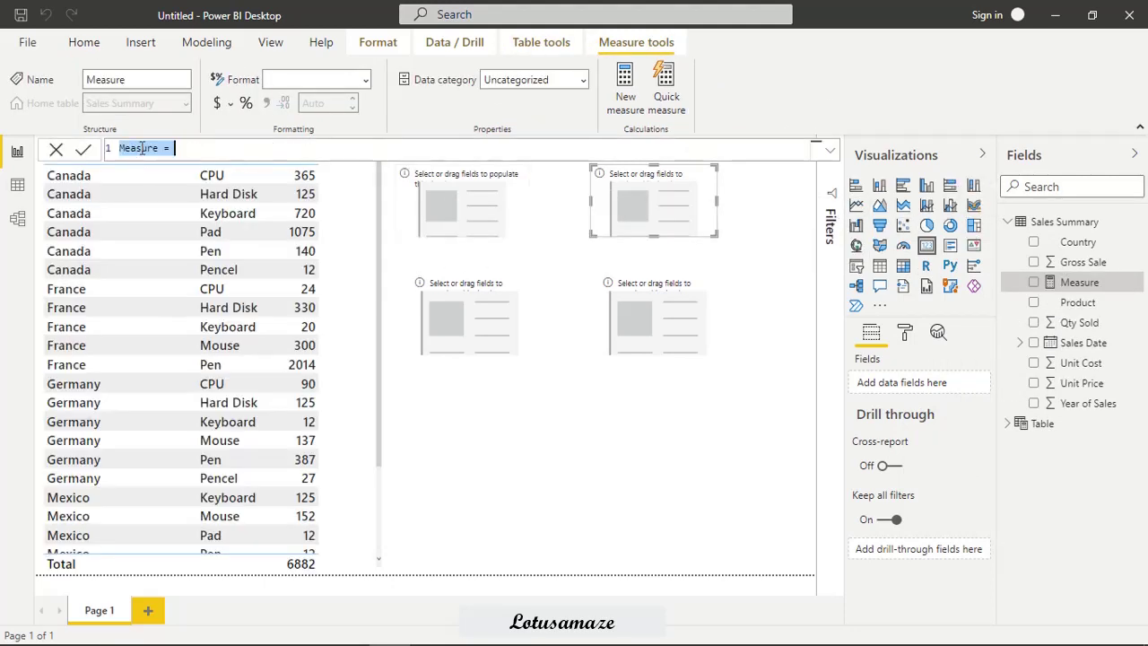
type("Tot")
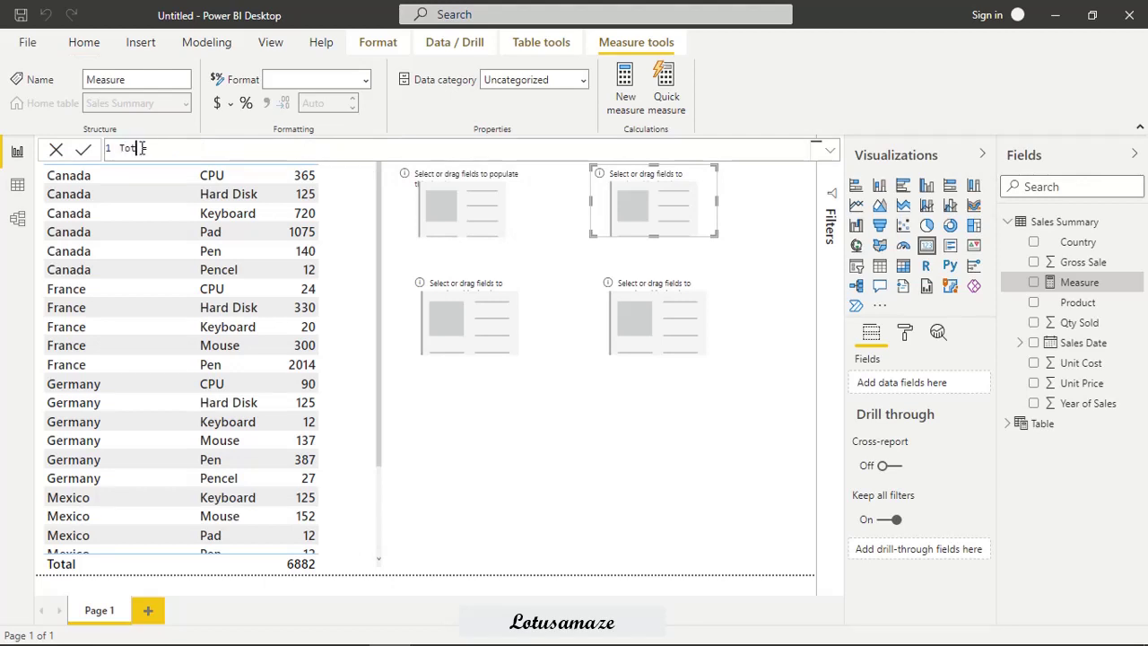
type("al Canada")
left_click(200, 148)
type("COUNT")
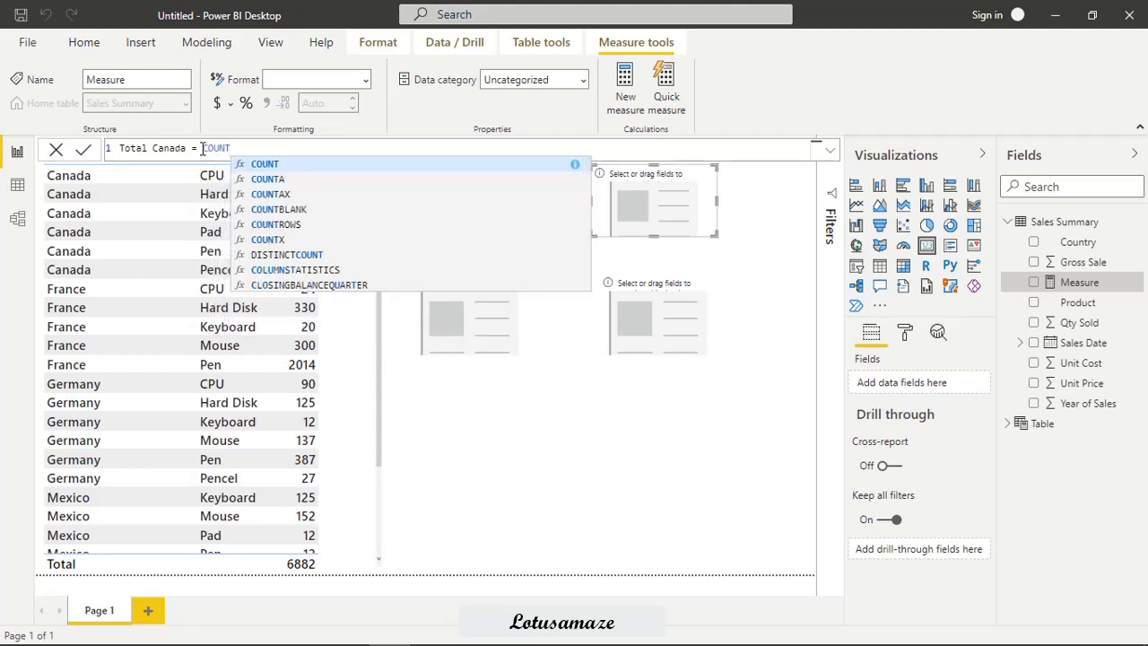
left_click(287, 225)
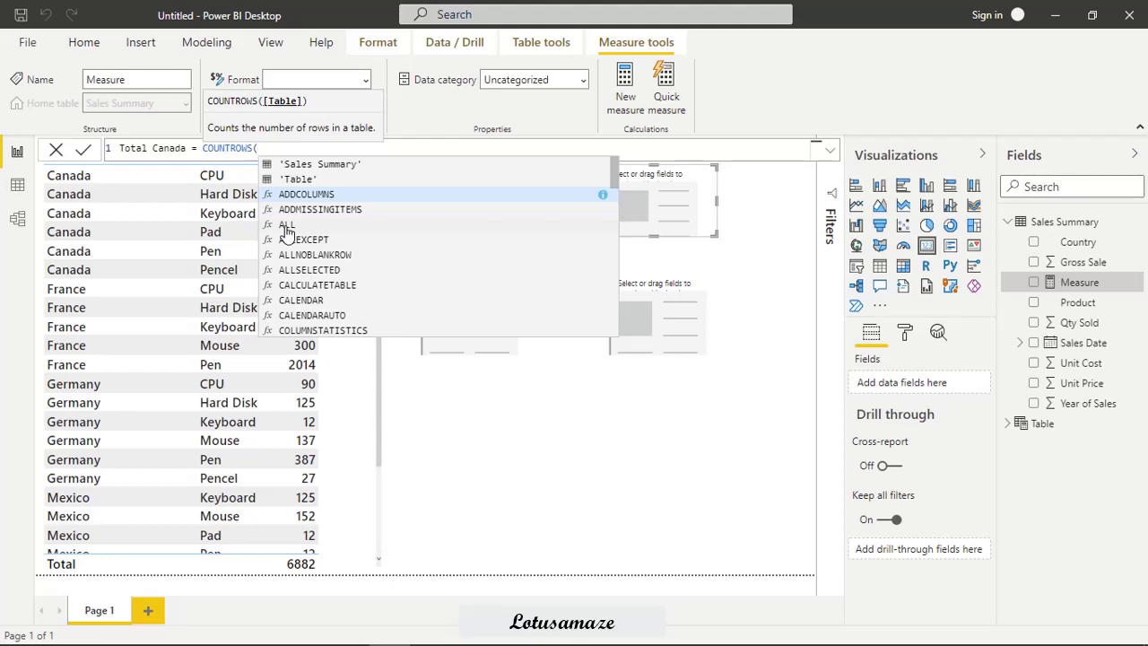
Complete Total Canada with FILTER('Sales Summary','Sales Summary'[Country]="Canada"), commit it, and place the measure in the upper-left empty card
type("FILTER(")
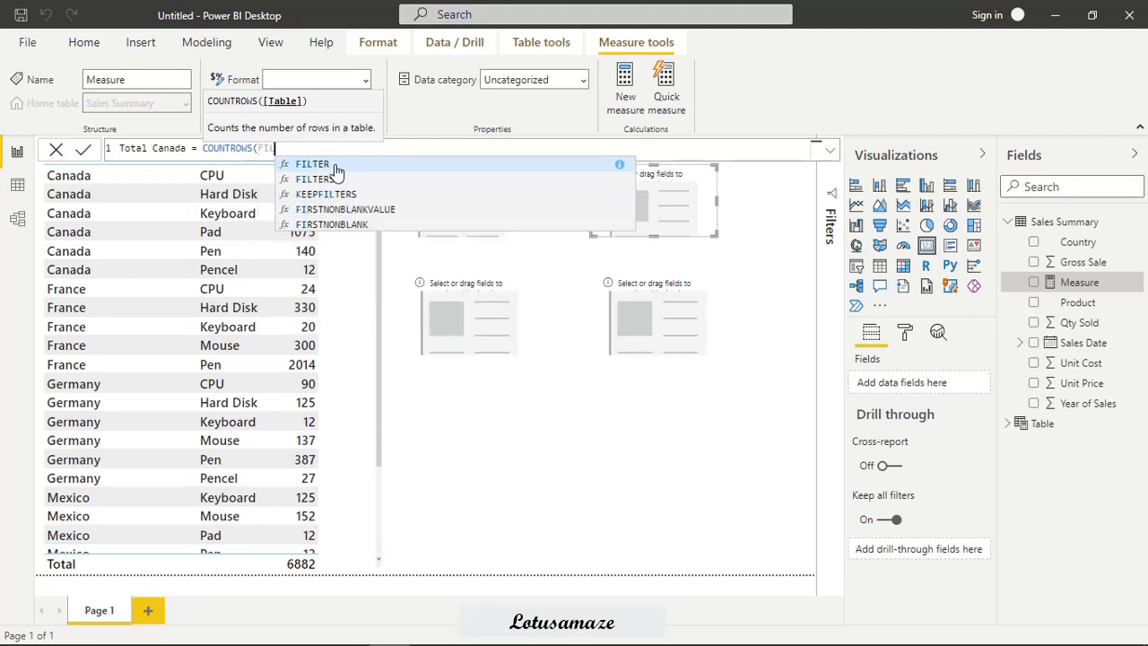
left_click(336, 167)
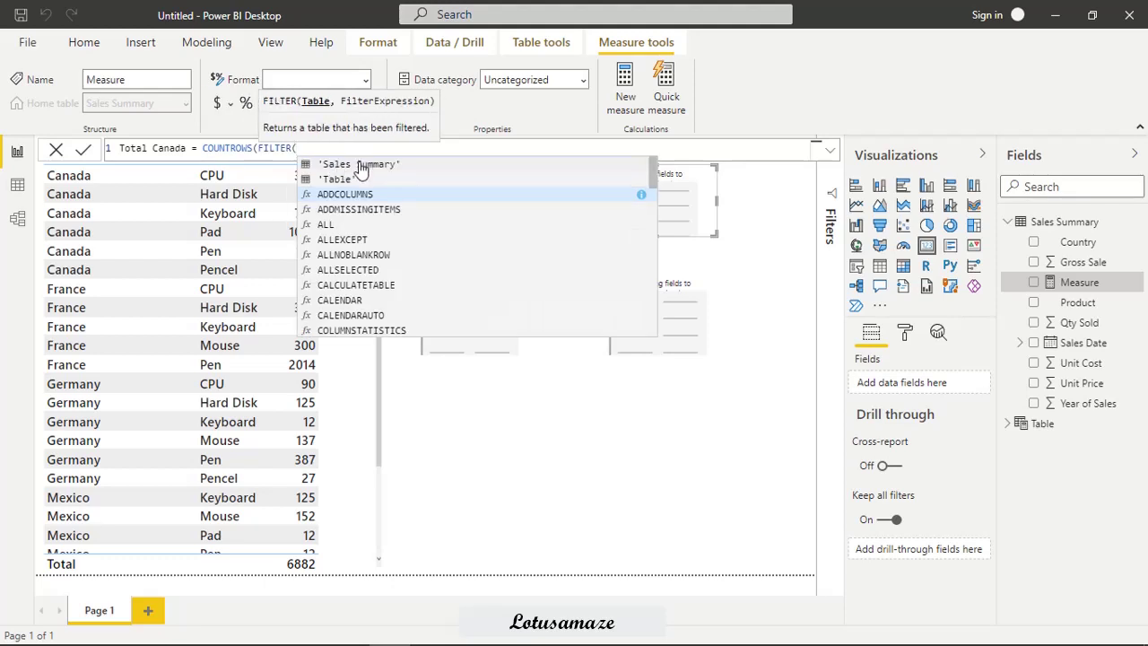
left_click(359, 166)
type(",Sa")
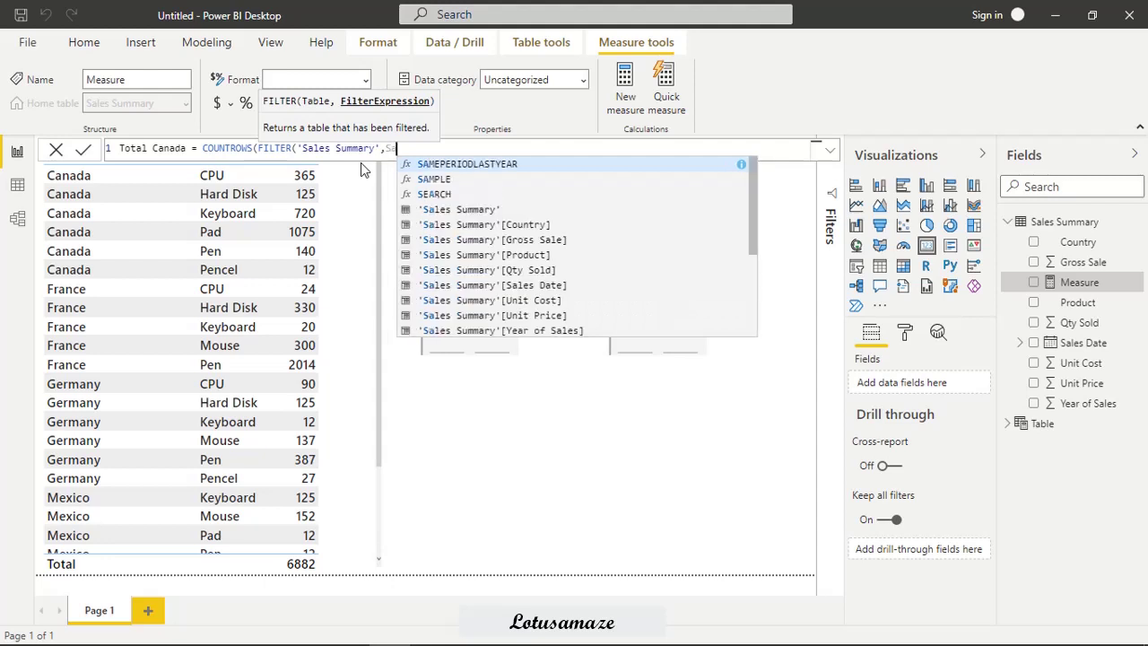
left_click(527, 233)
type("=")
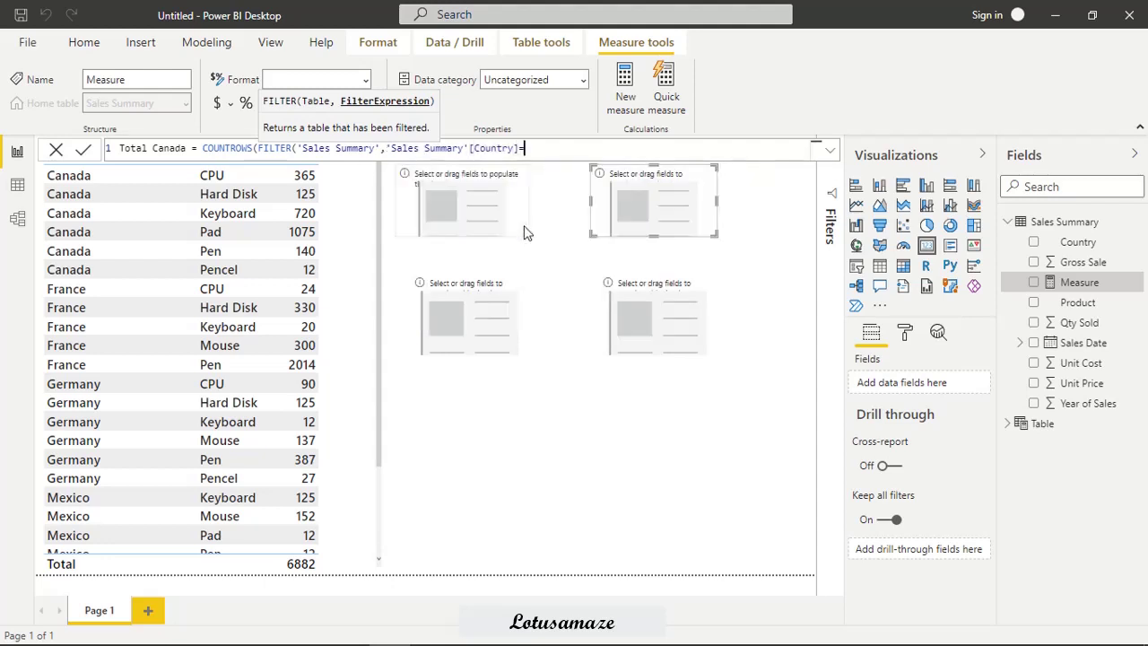
type("\"\")")
key("Left")
key("Left")
type("Canada")
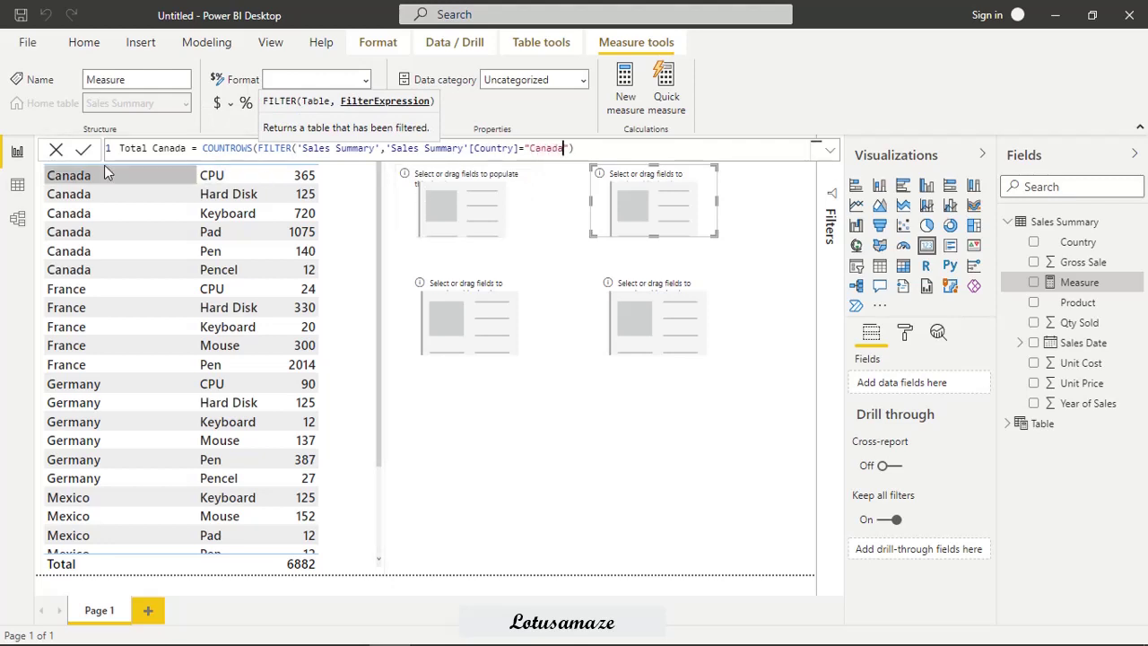
left_click(84, 149)
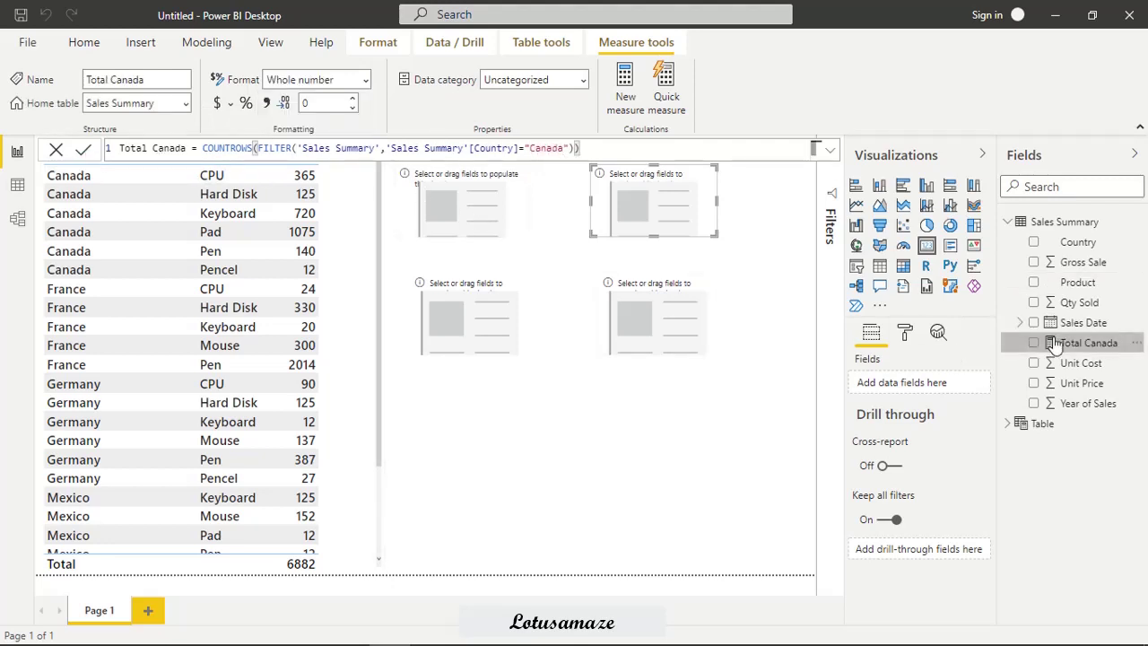
left_click_drag(1069, 342, 463, 220)
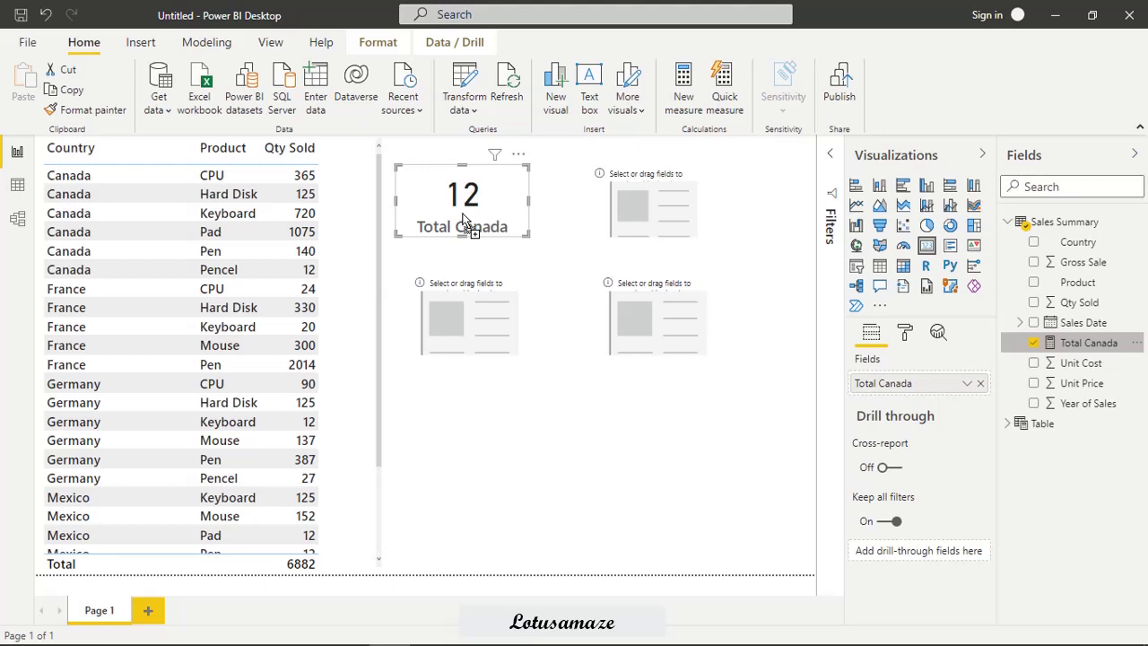
Create another measure in the Sales Summary table and name it Total CPU
right_click(1087, 224)
key("Escape")
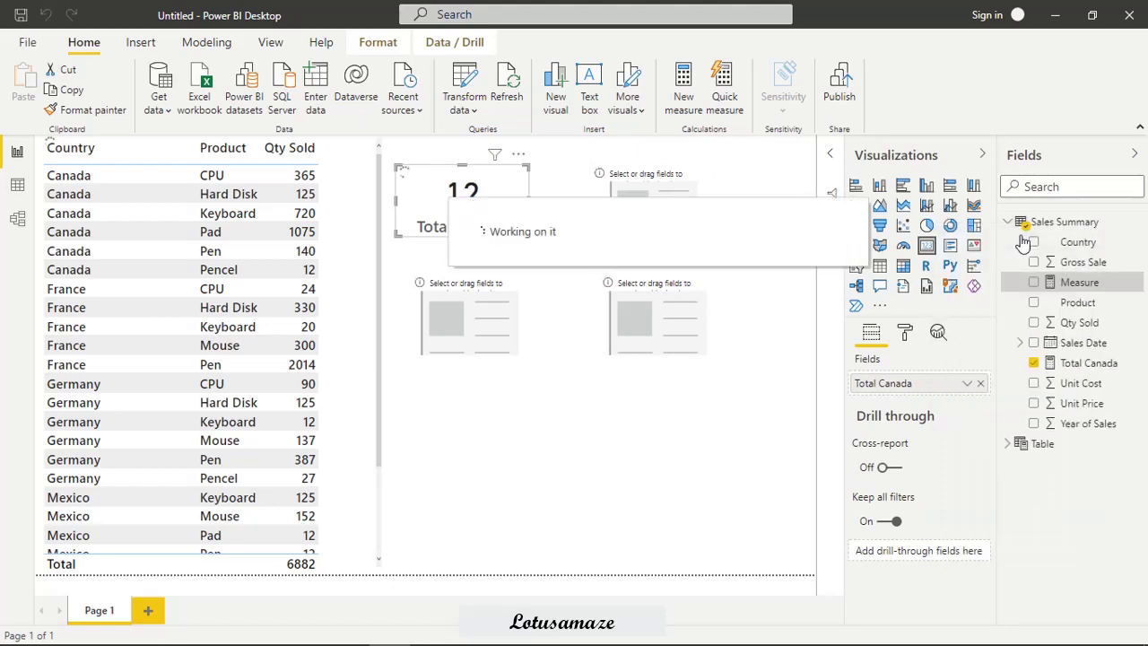
double_click(140, 148)
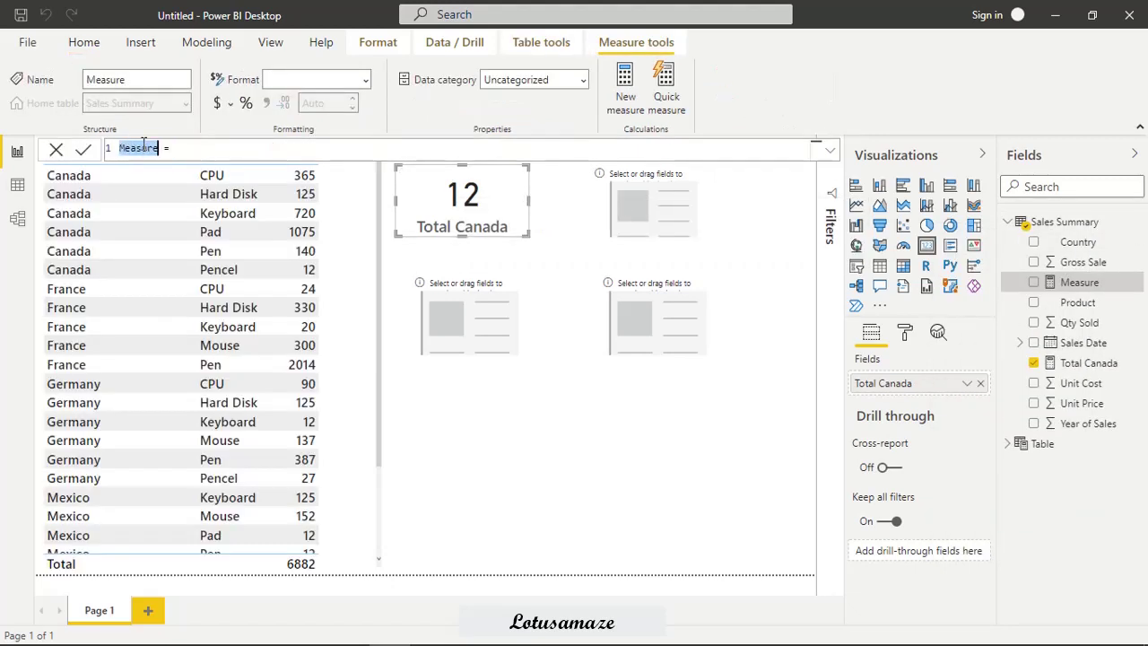
type("Total CCPU")
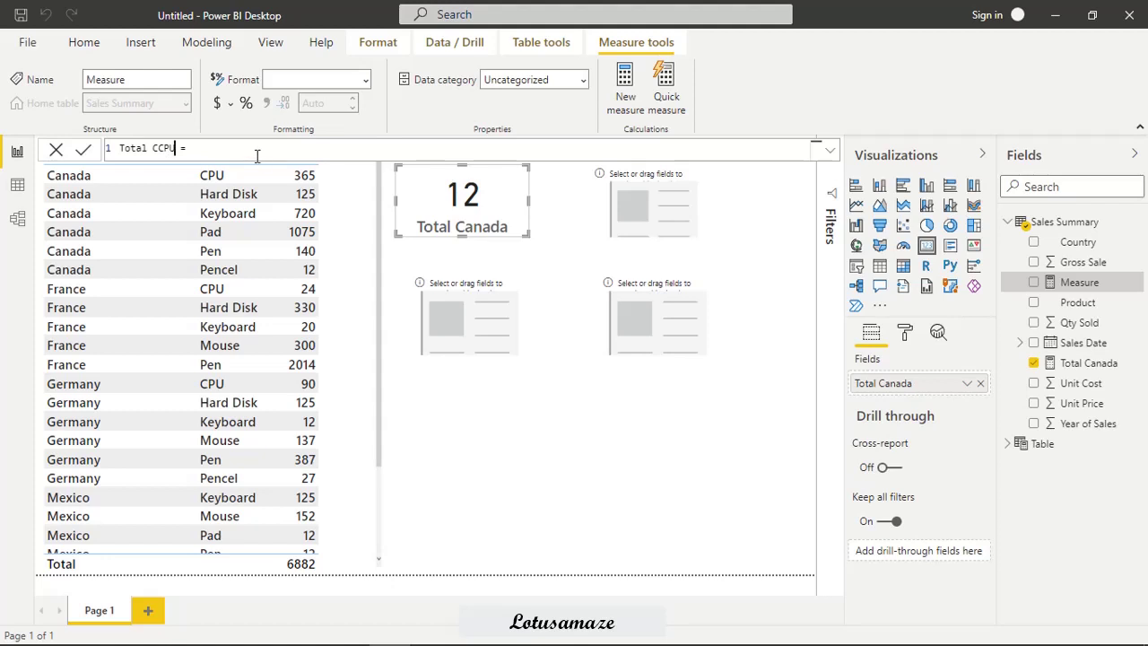
left_click(159, 147)
key("BackSpace")
left_click(232, 156)
Define Total CPU as COUNTROWS(FILTER('Sales Summary','Sales Summary'[Product]="CPU")), commit it, and place the measure in the empty card beside Total Canada
type("COU")
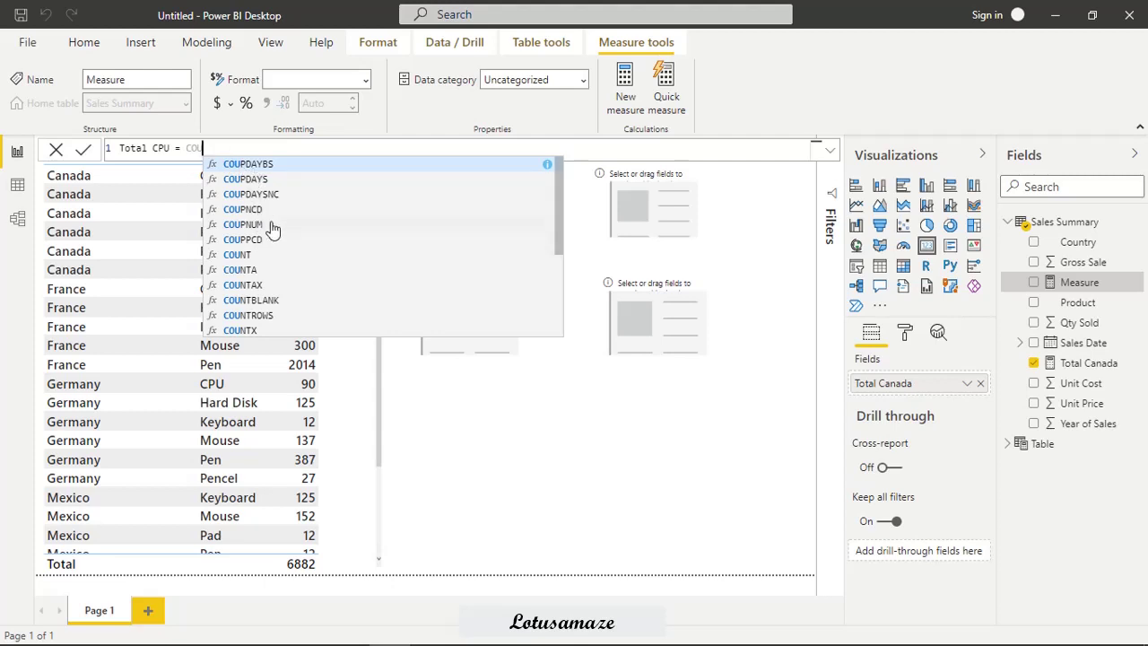
left_click(253, 315)
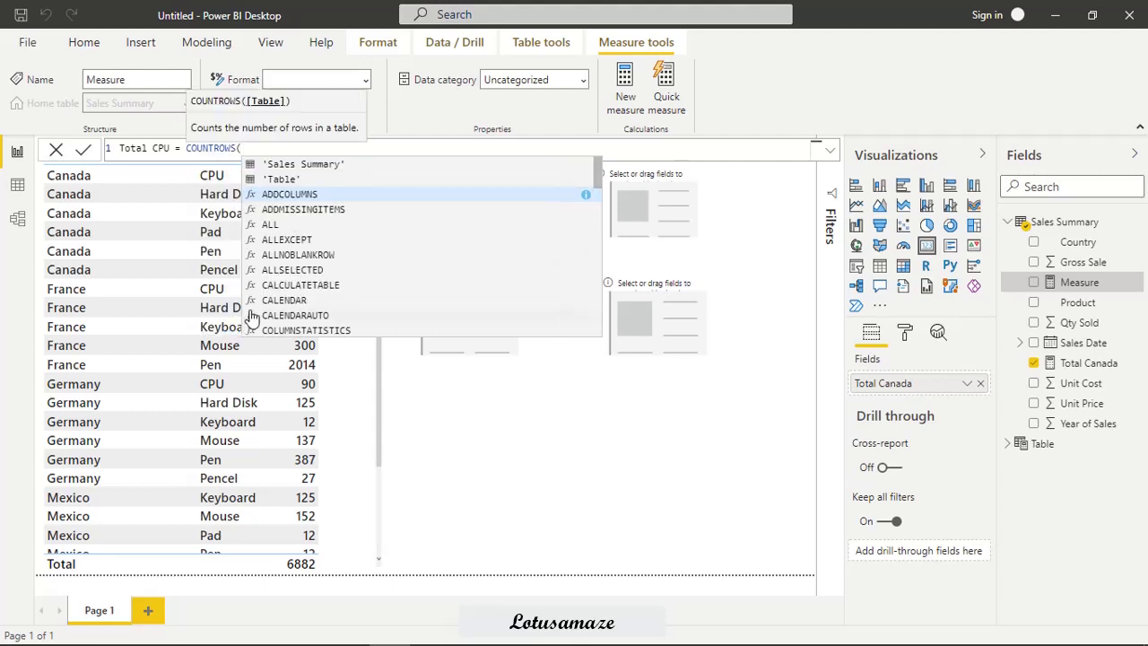
type("FILTER")
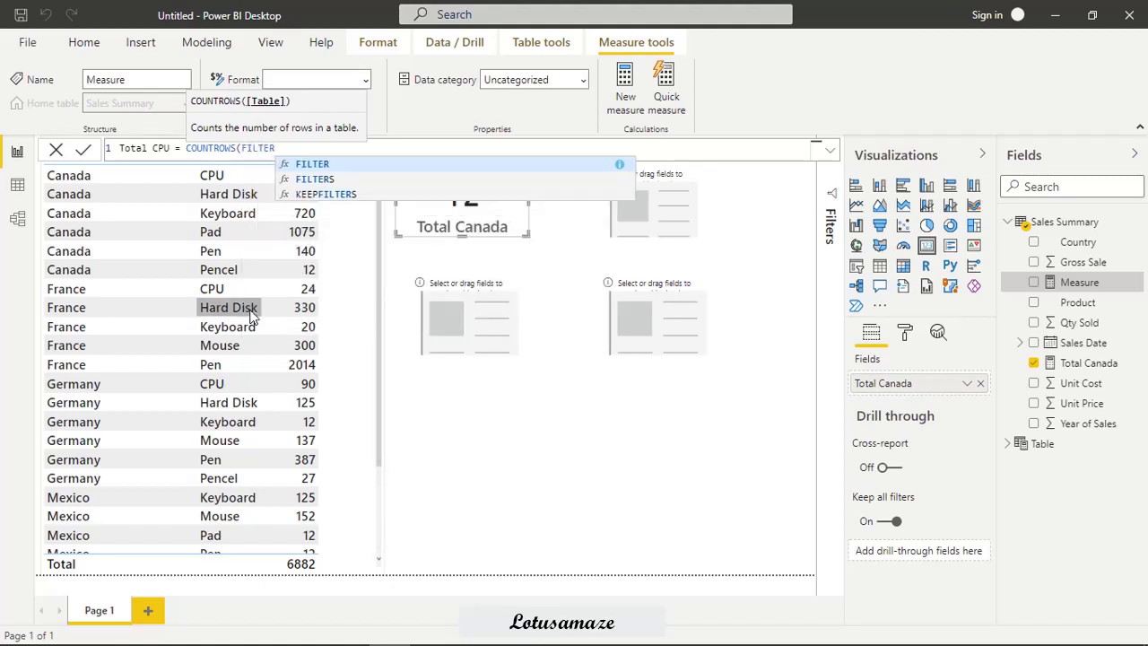
type("(")
left_click(340, 165)
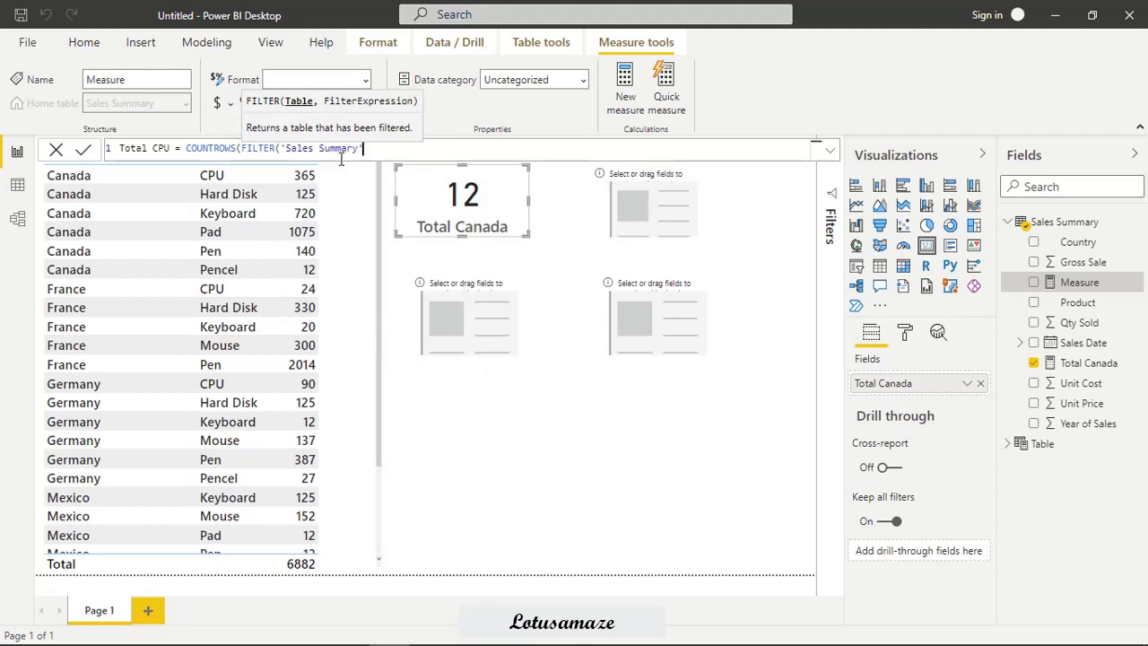
type(",Sa")
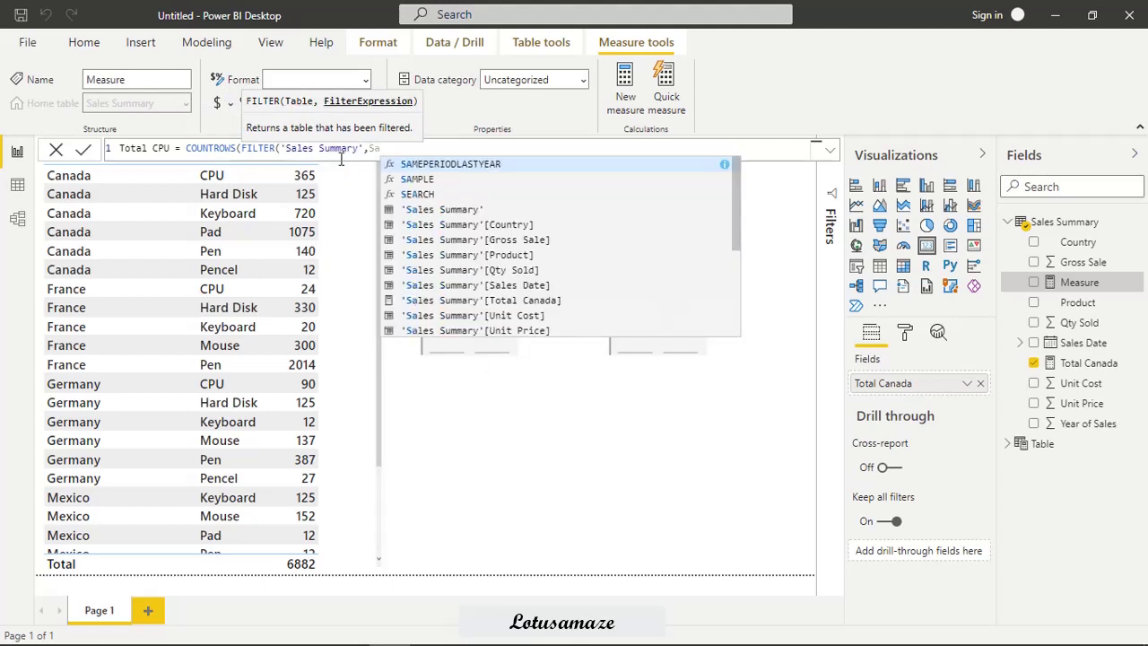
left_click(503, 255)
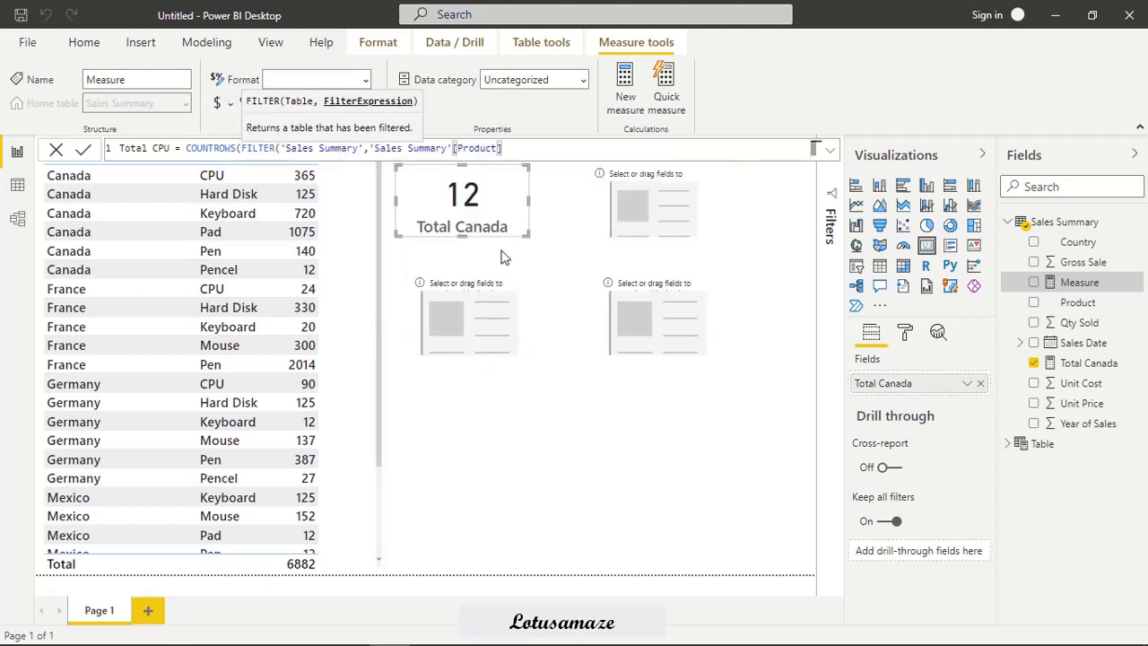
type("=\"CPU\")")
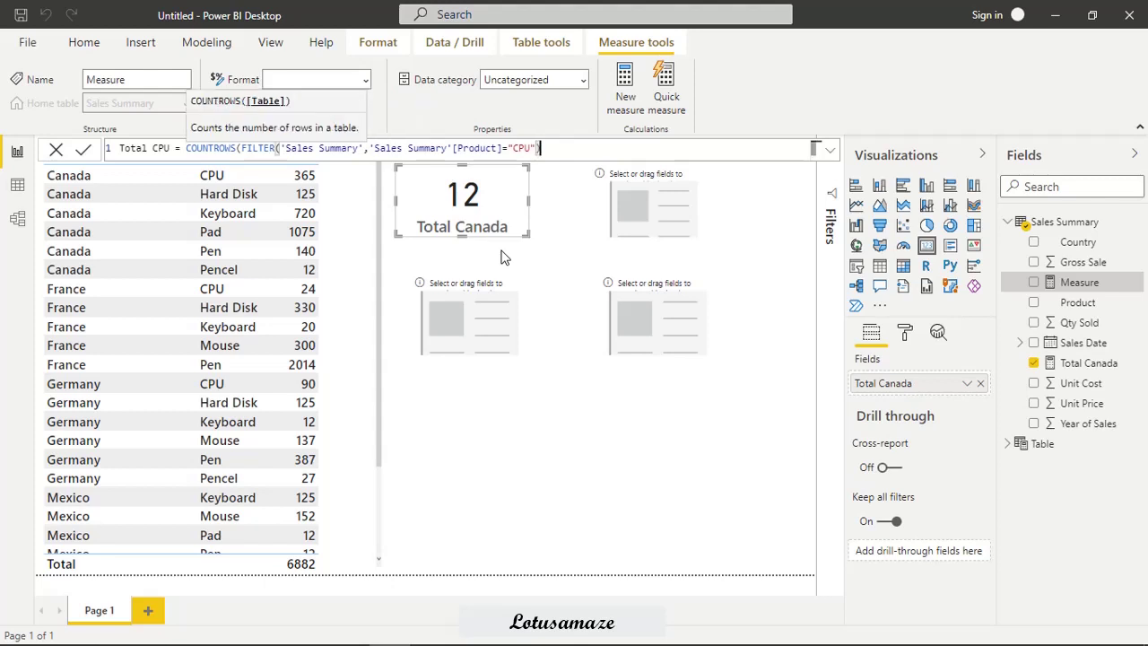
left_click(80, 152)
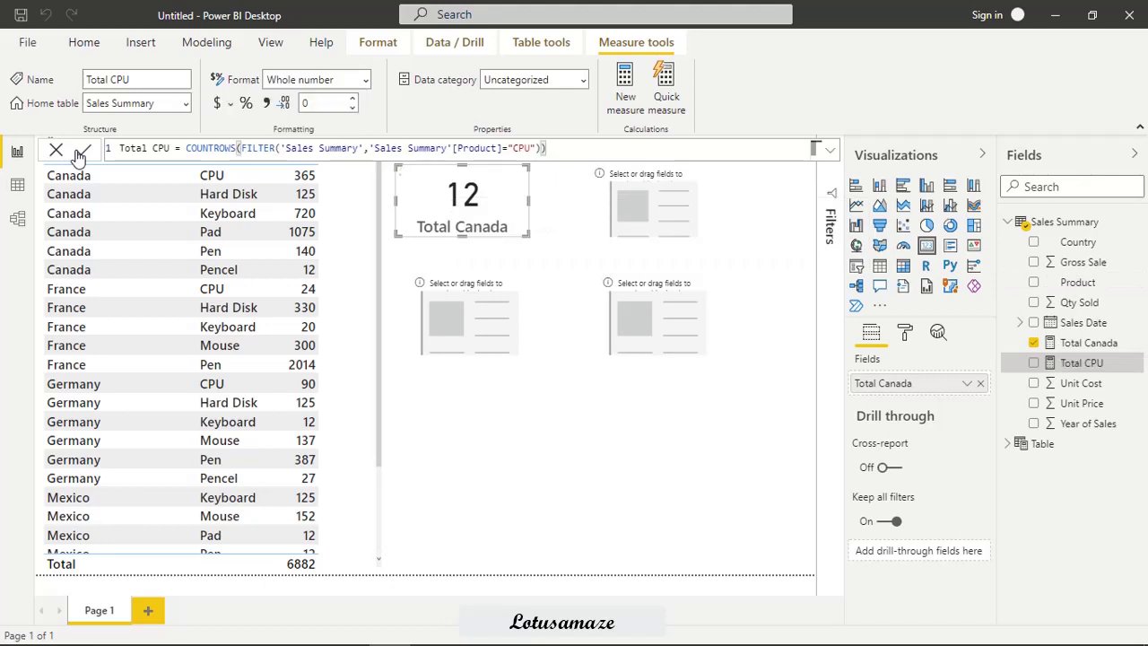
left_click_drag(1076, 363, 669, 198)
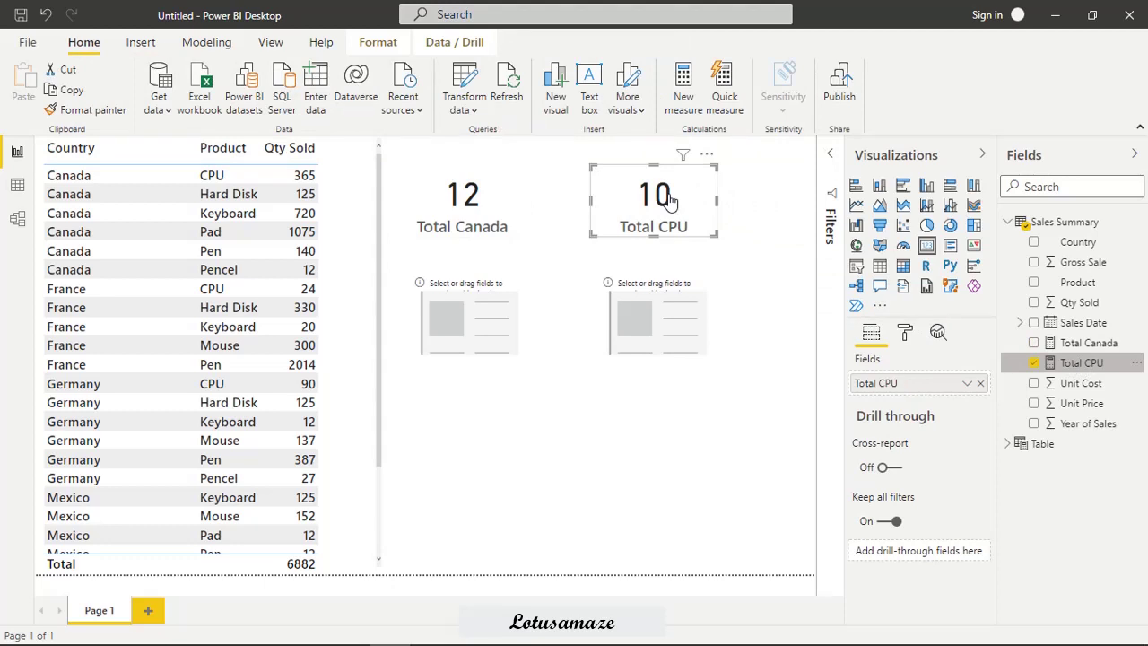
Select the empty card below Total Canada and create a Sales Summary measure named Canada Sales
left_click(468, 318)
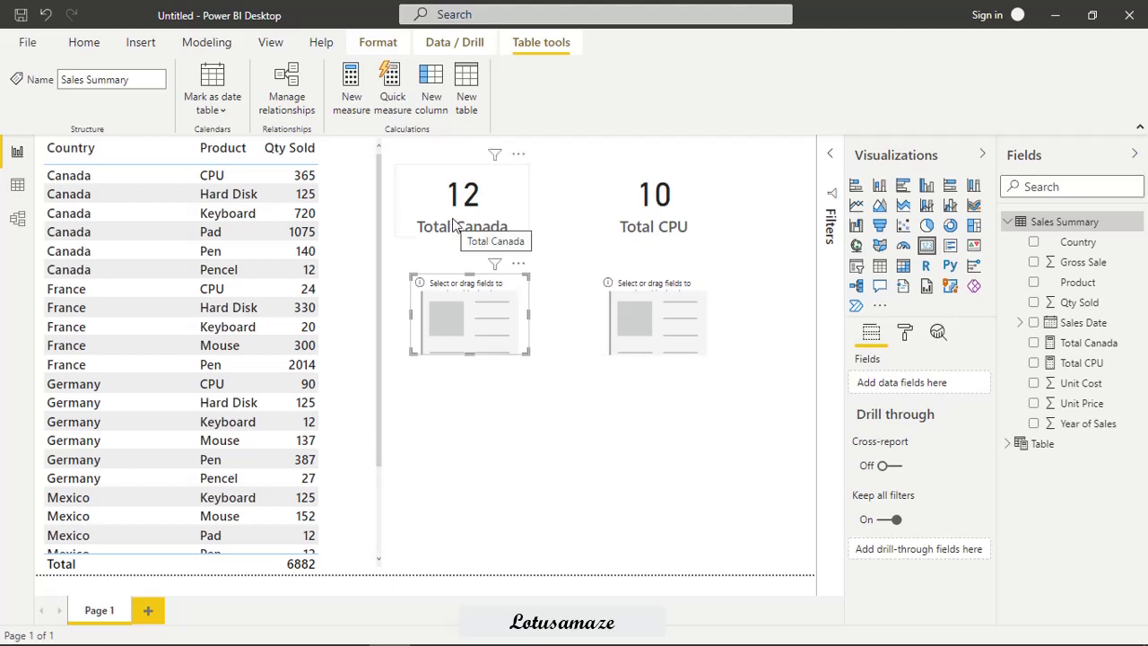
right_click(1062, 224)
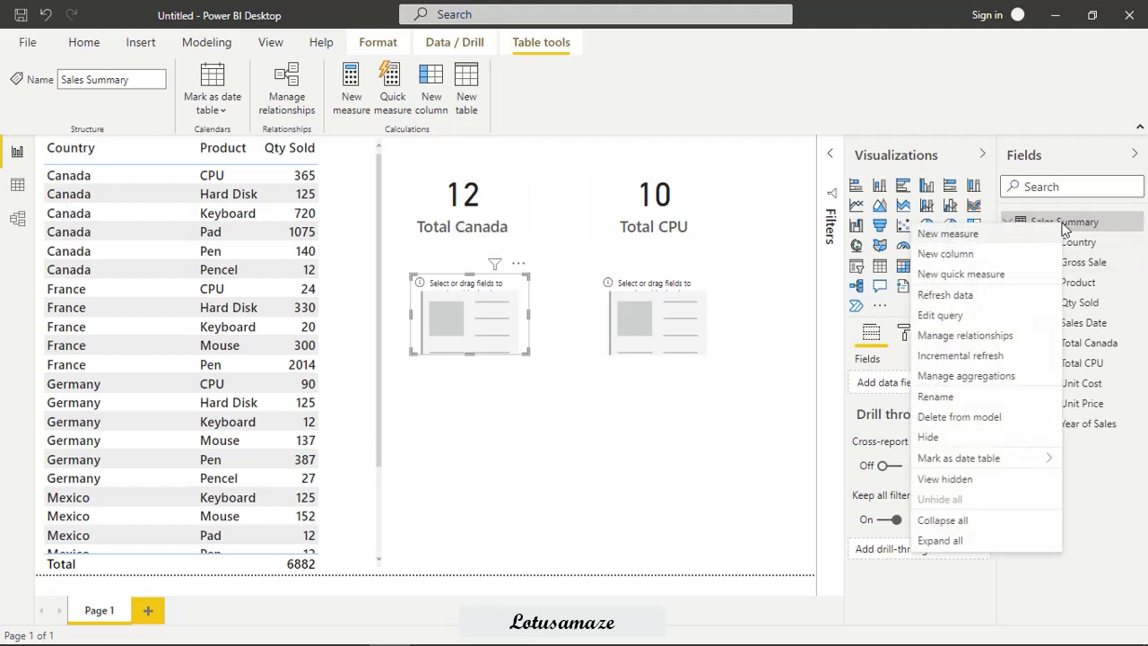
left_click(982, 235)
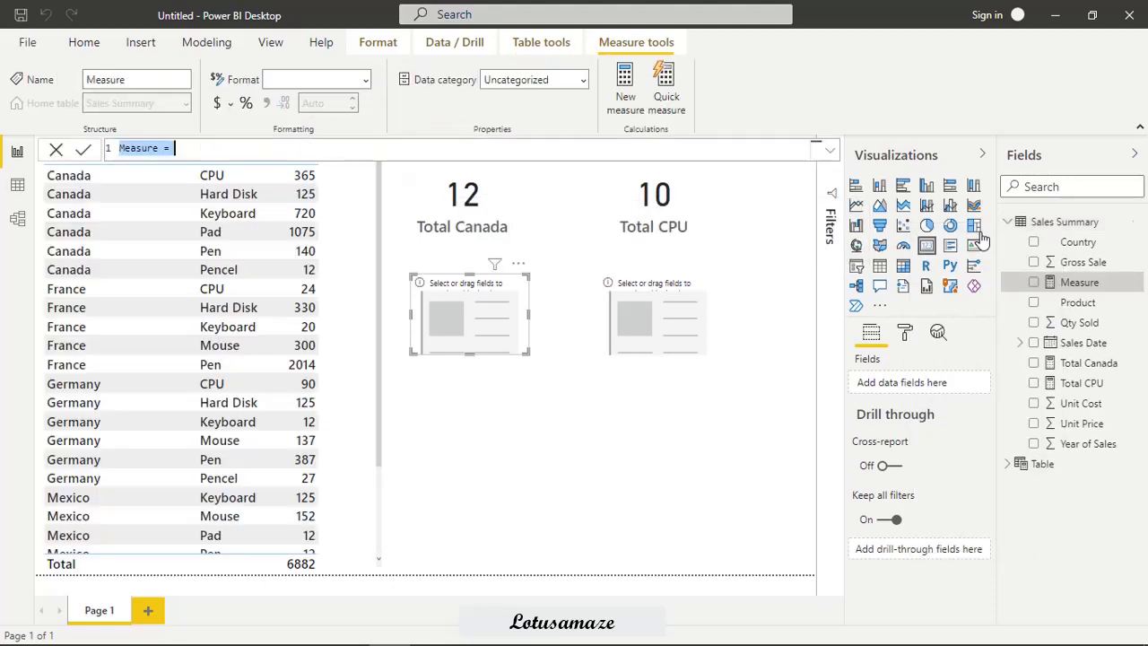
double_click(145, 148)
type("Canada Sales")
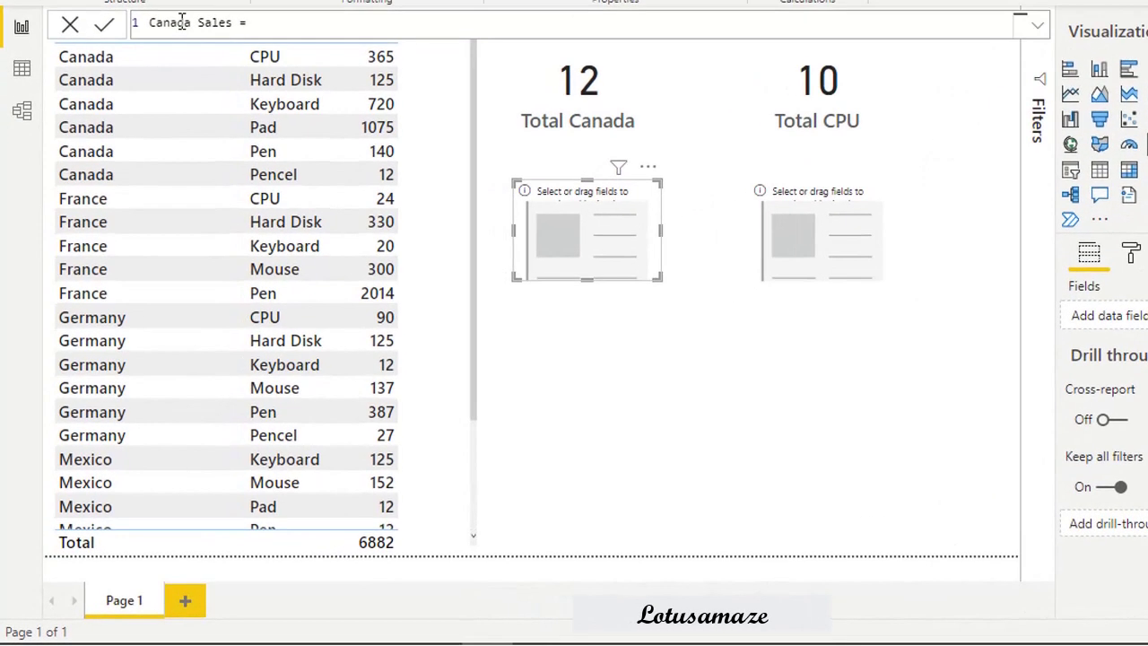
Begin the Canada Sales formula with CALCULATE, using SUM('Sales Summary'[Qty Sold]) as its expression
type(" = CAL")
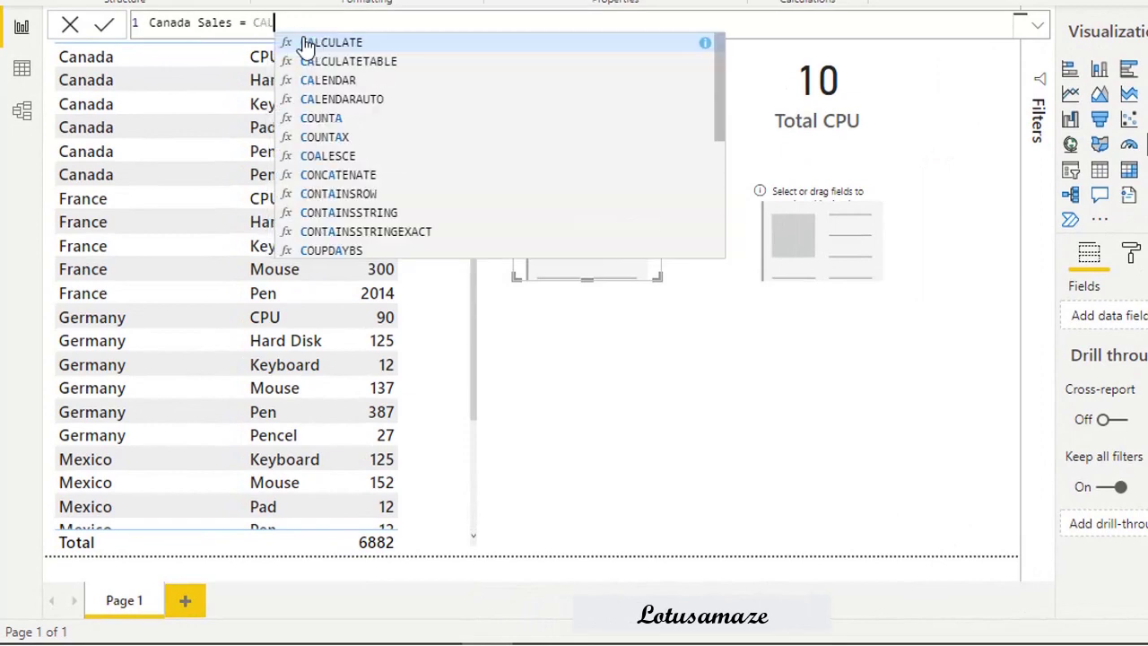
key("Tab")
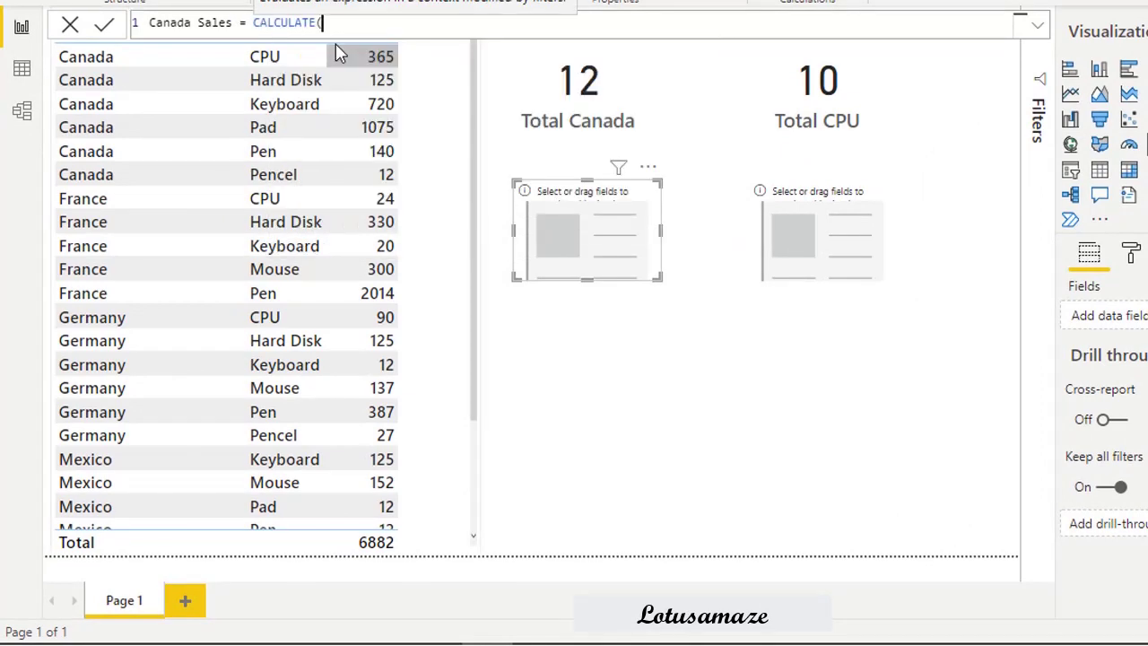
type("SUM")
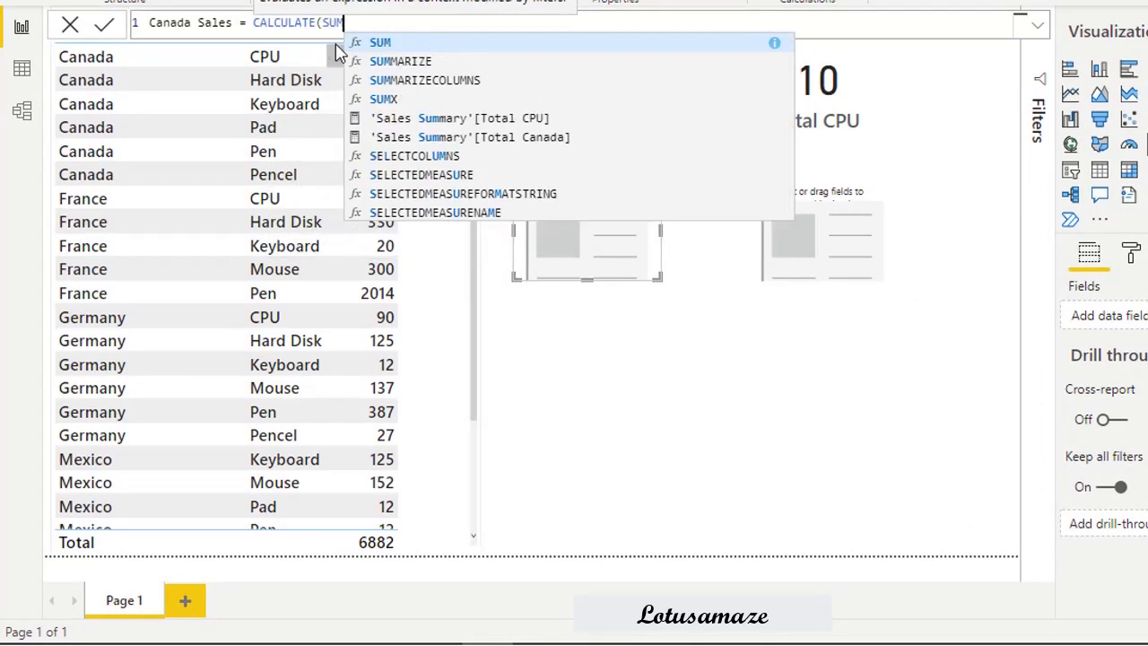
key("Tab")
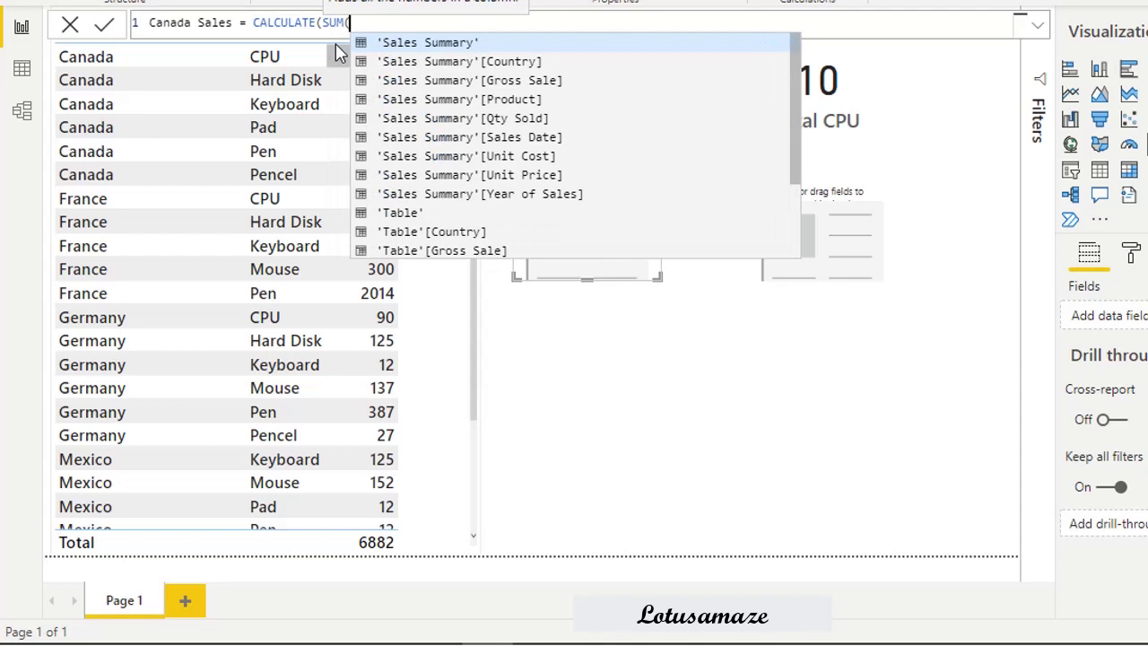
left_click(529, 121)
type("),")
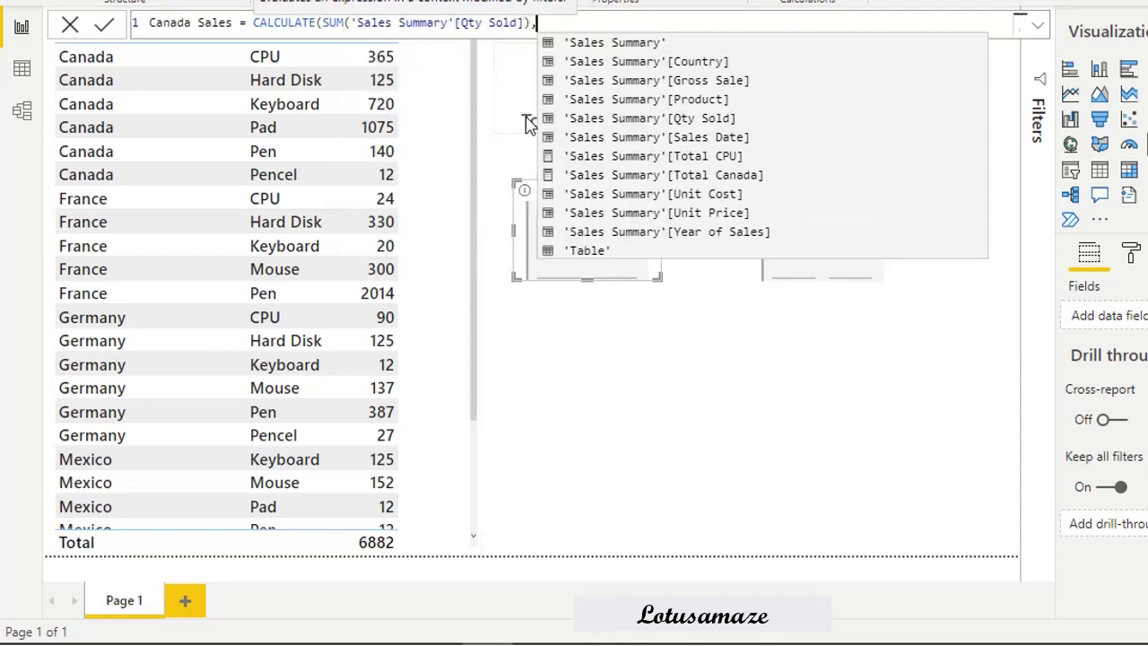
Complete Canada Sales with FILTER('Sales Summary','Sales Summary'[Country]="Canada"), commit it, and place the measure in the empty card below Total Canada
type("FILTER")
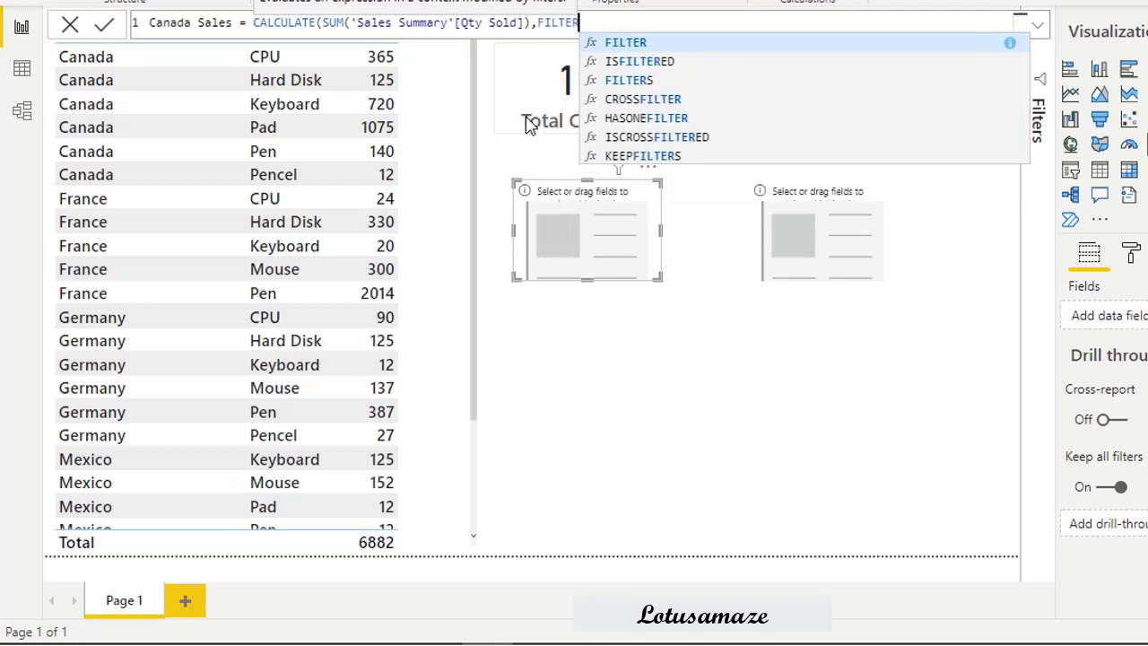
type("(")
left_click(702, 43)
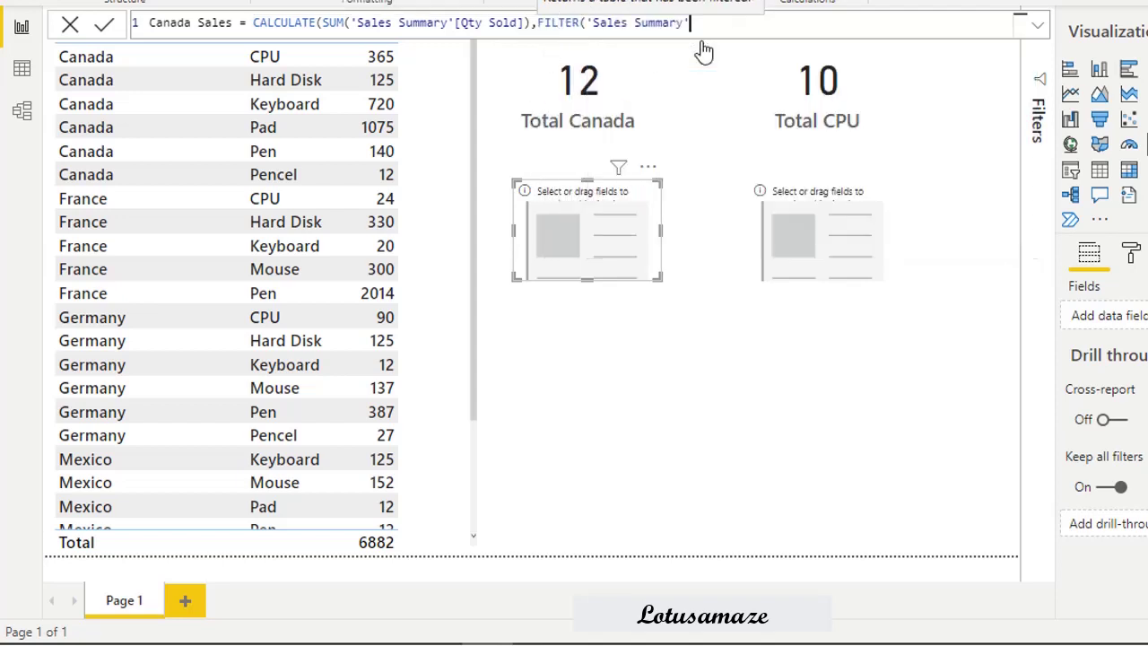
type(",Sa")
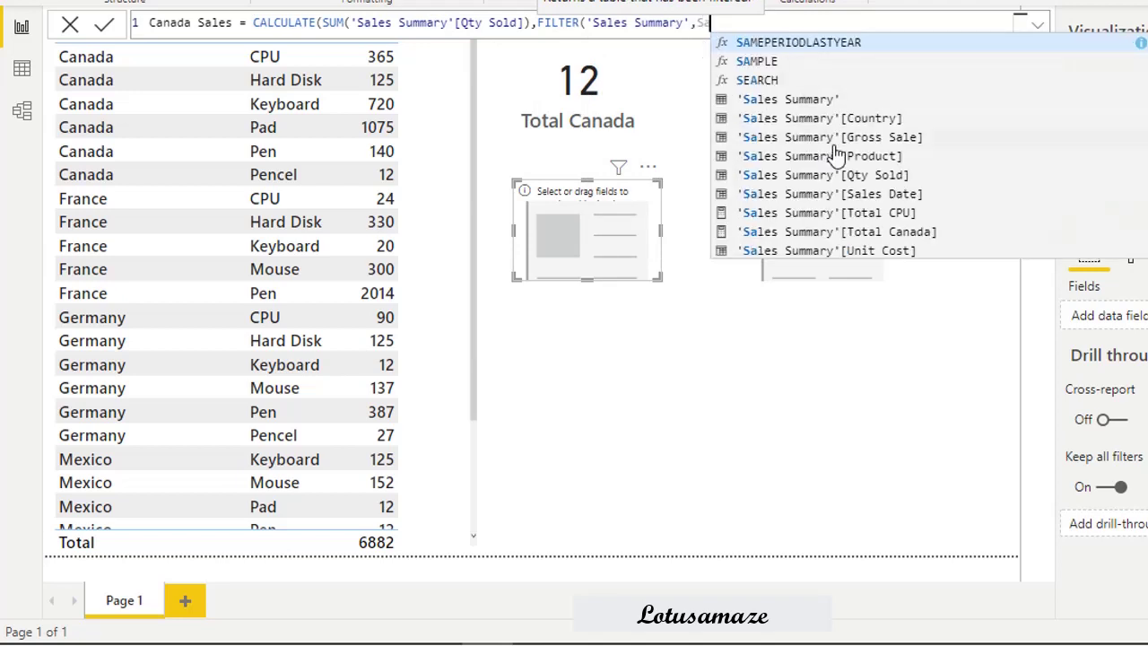
left_click(847, 119)
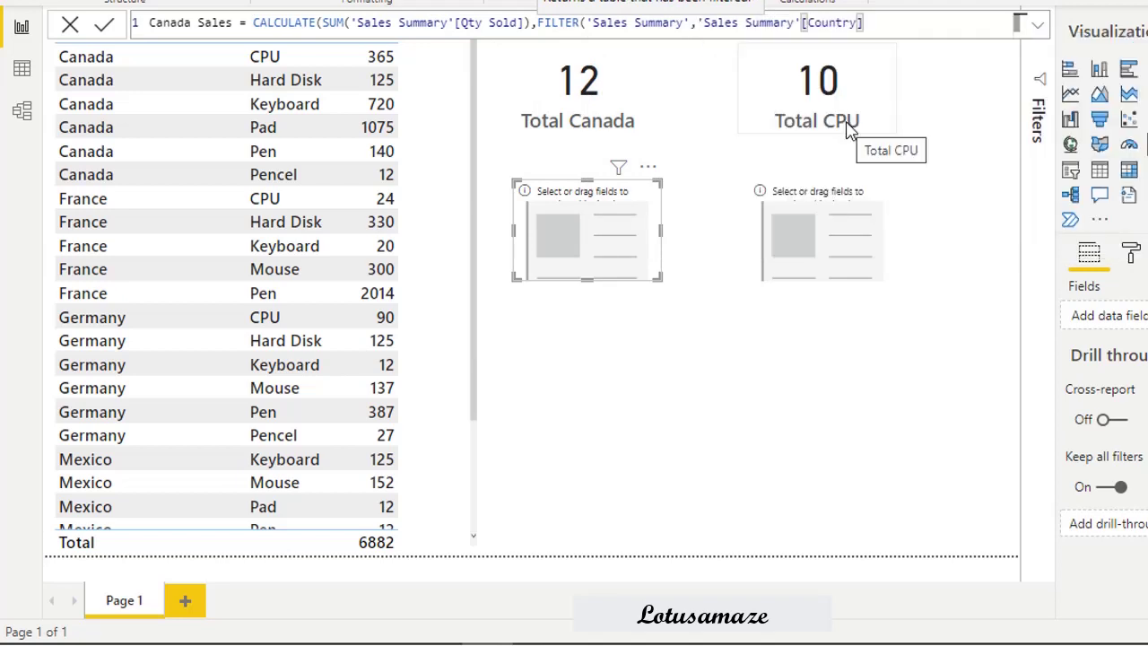
type("=\"\"")
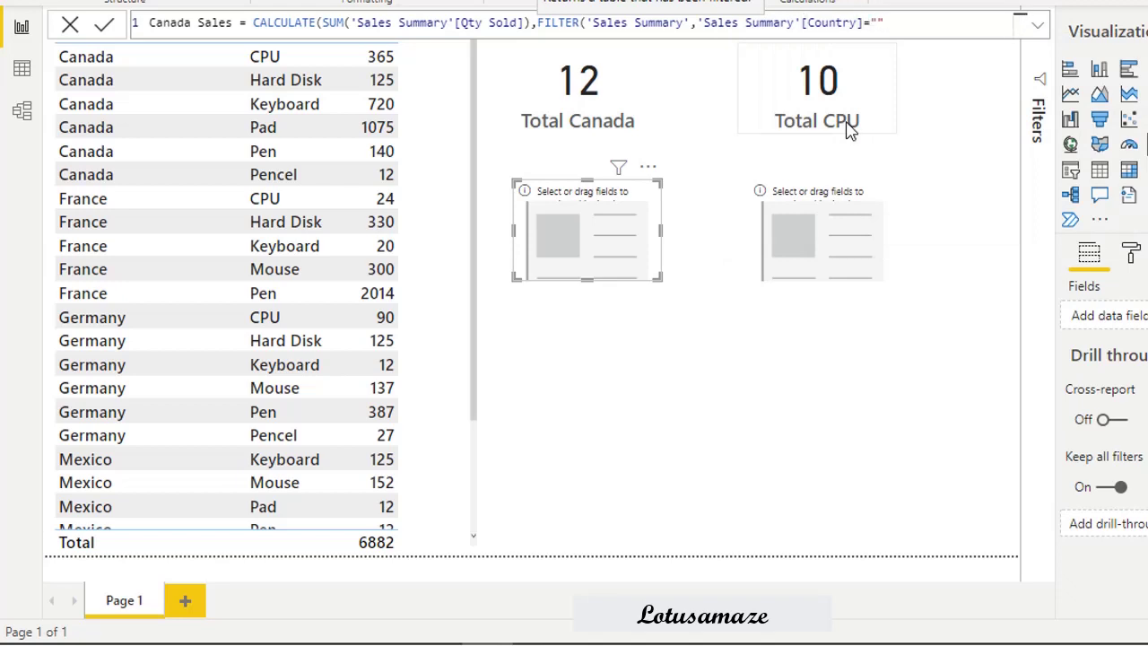
type("Canada")
type(")")
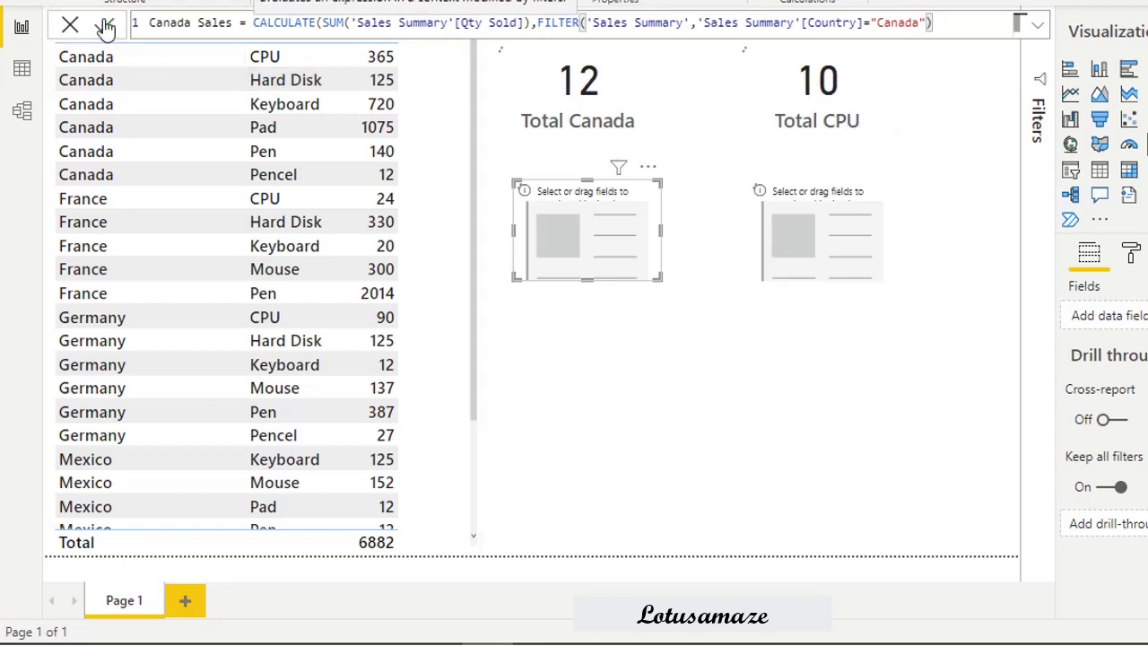
type(")")
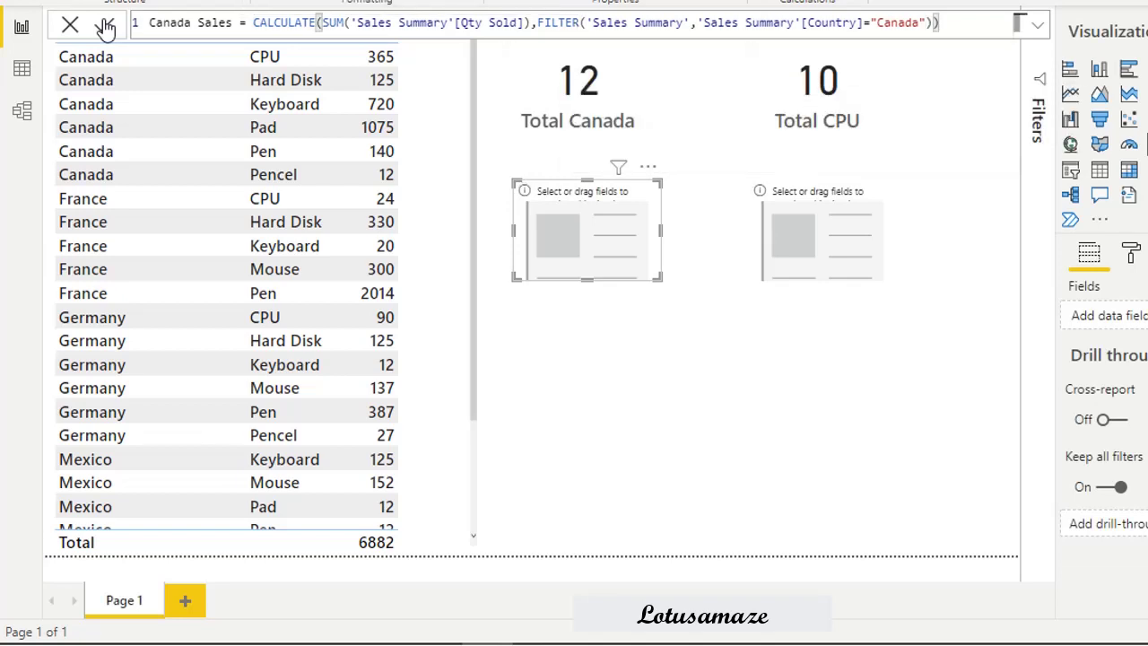
left_click_drag(1121, 269, 615, 228)
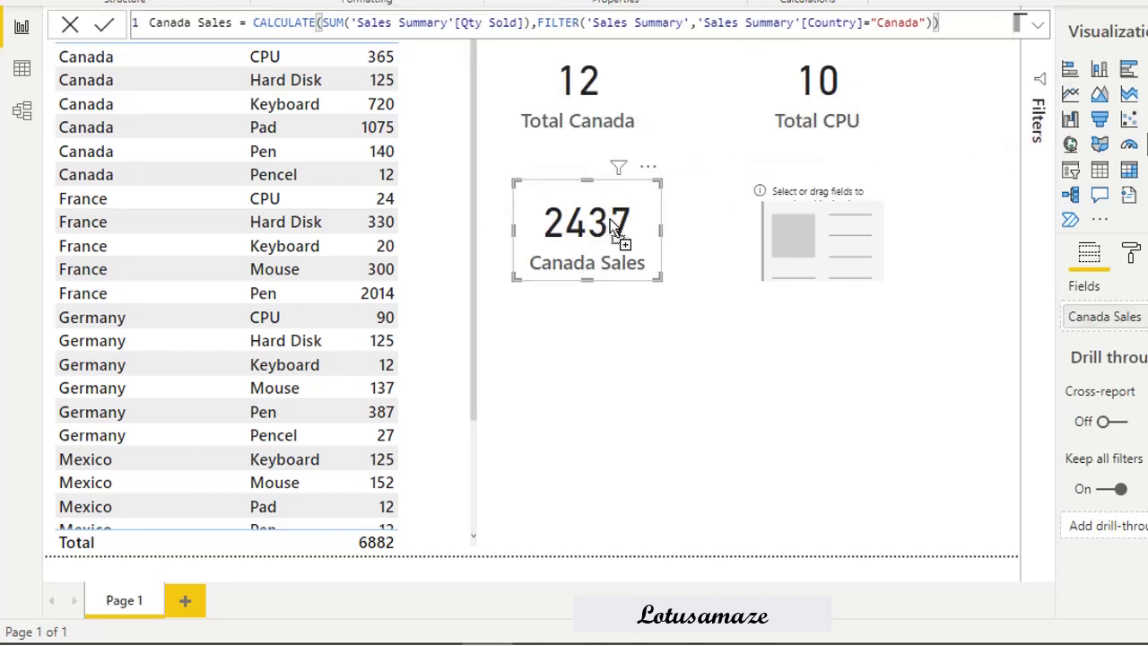